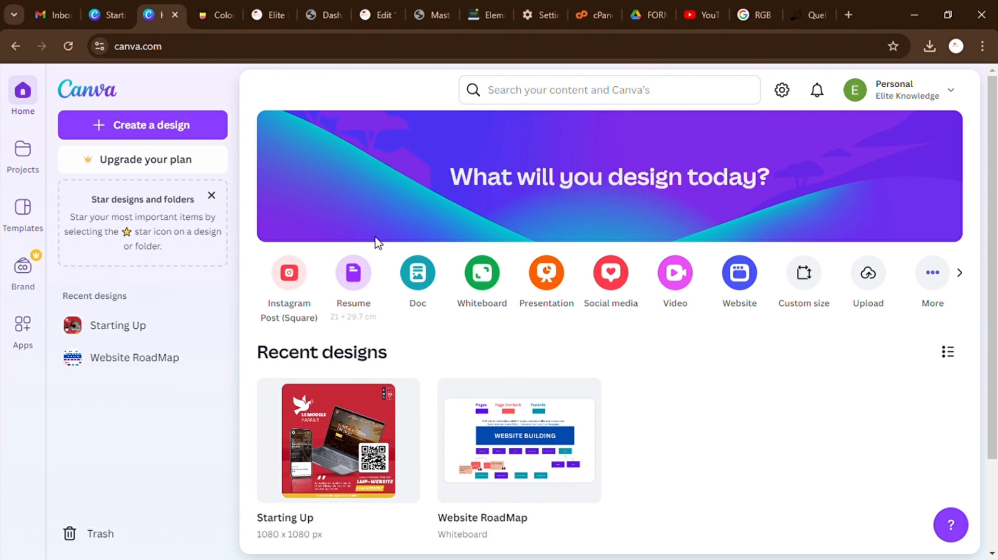
Create a new blank Whiteboard design and dismiss its welcome message
click(489, 285)
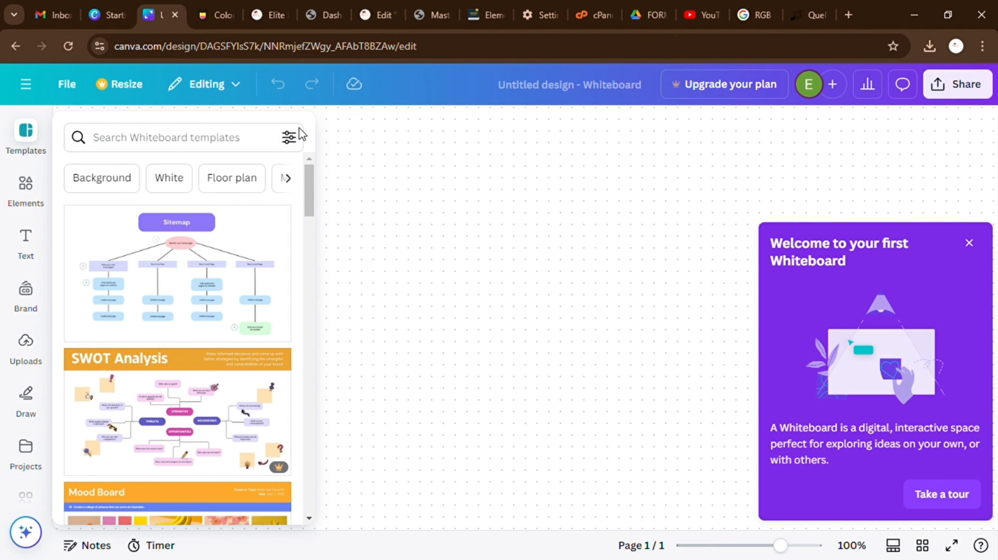
click(969, 244)
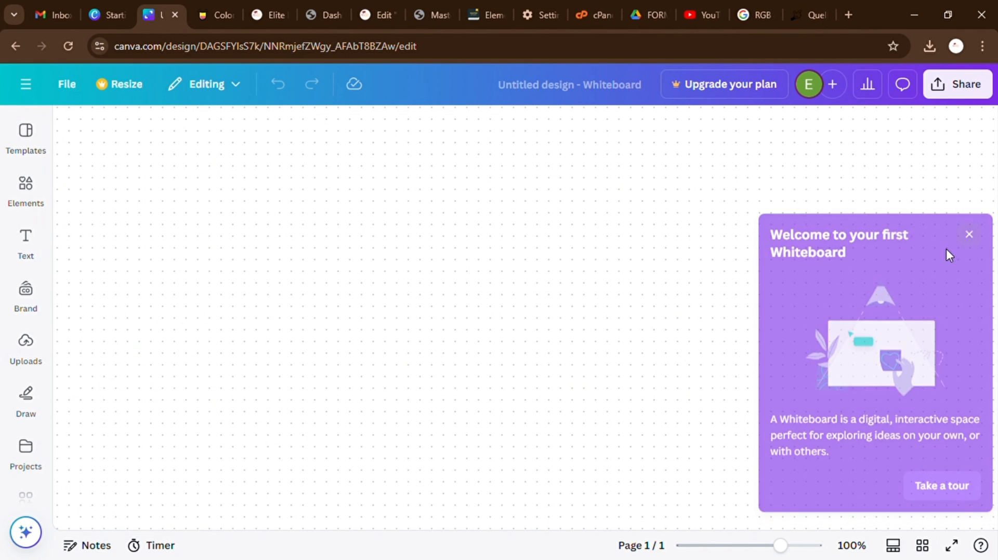
ctrl+scroll(535, 283, down, 4)
ctrl+scroll(538, 283, up, 2)
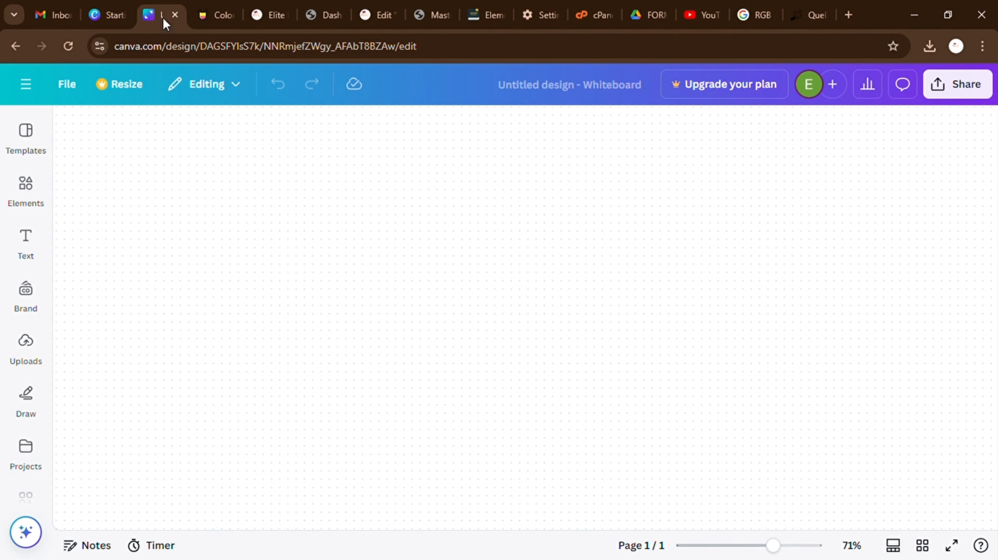
click(97, 6)
click(138, 5)
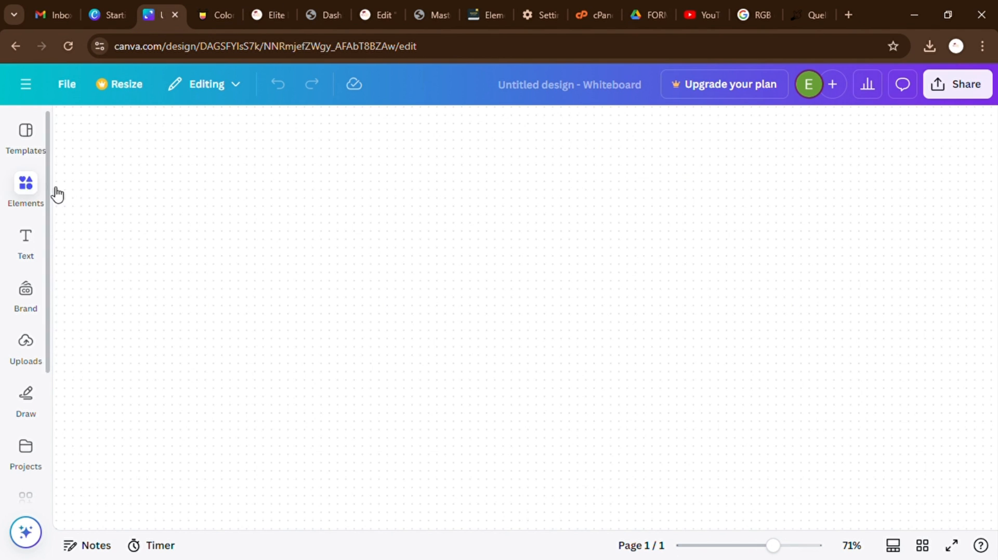
Browse the whiteboard templates and apply the Weekly Gantt Chart template to the board
click(36, 144)
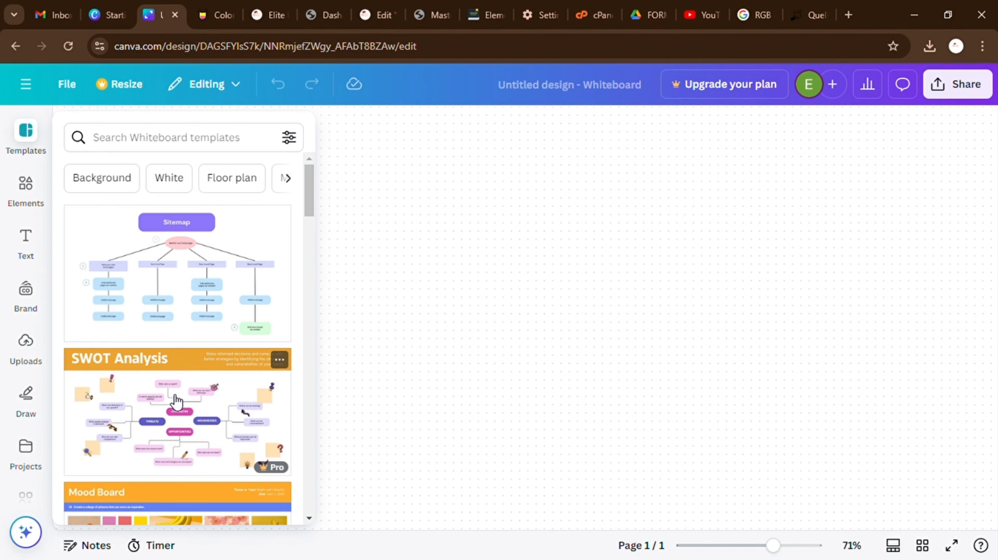
scroll(169, 392, down, 3)
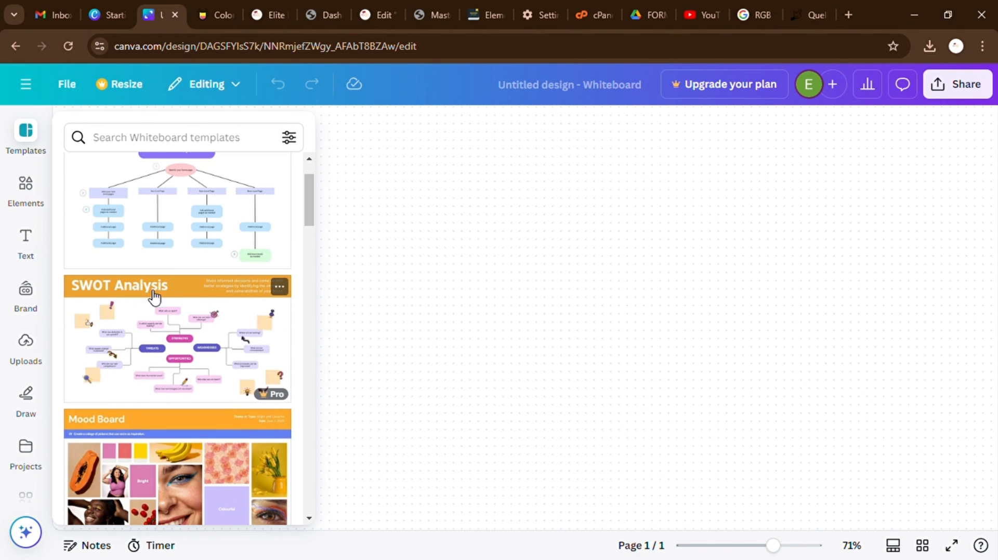
scroll(179, 312, up, 3)
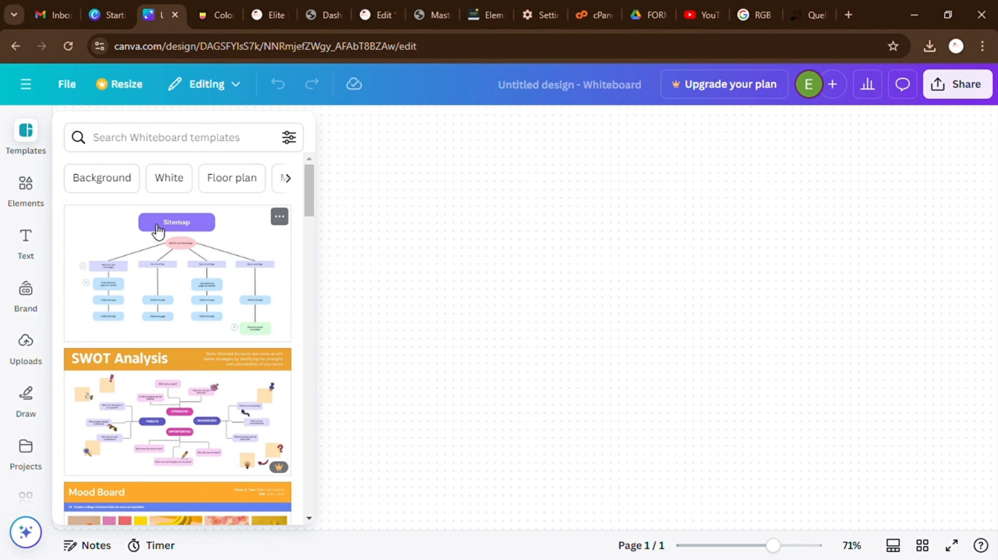
scroll(163, 265, down, 5)
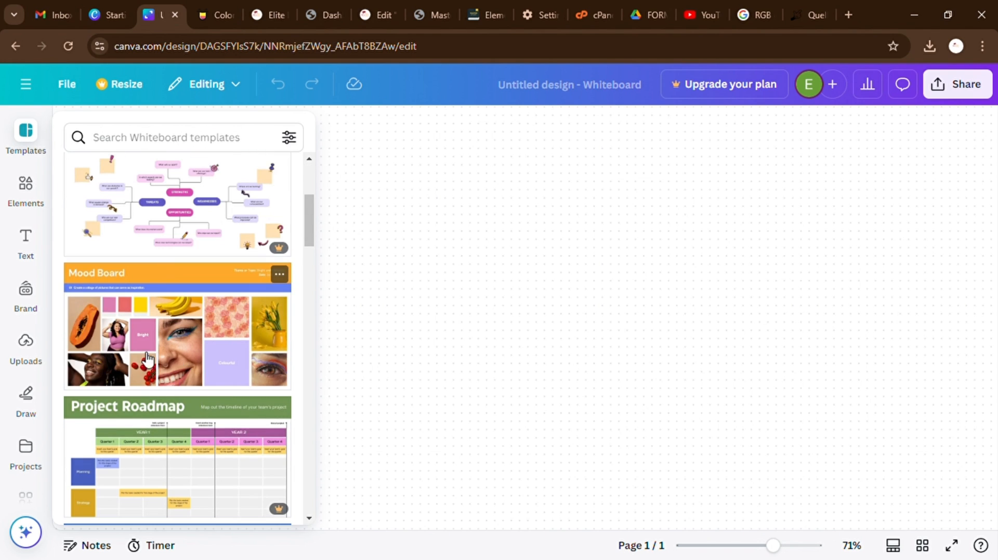
scroll(163, 265, down, 4)
scroll(177, 343, down, 5)
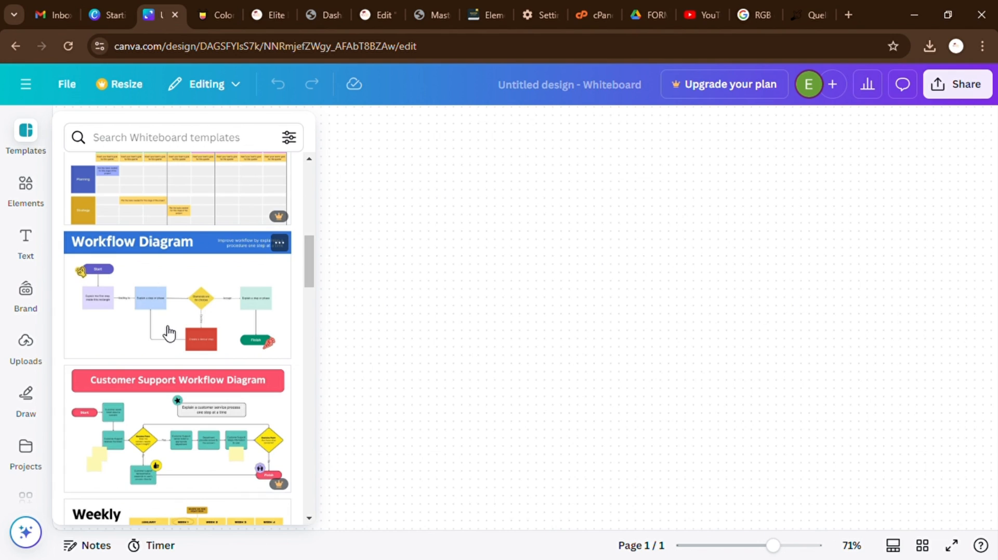
scroll(169, 333, down, 5)
scroll(169, 333, down, 2)
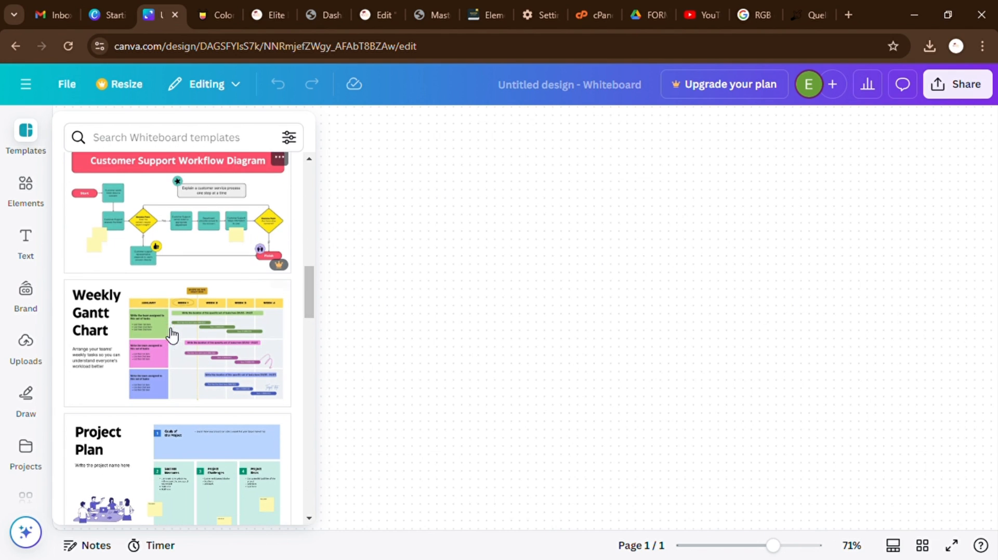
click(188, 358)
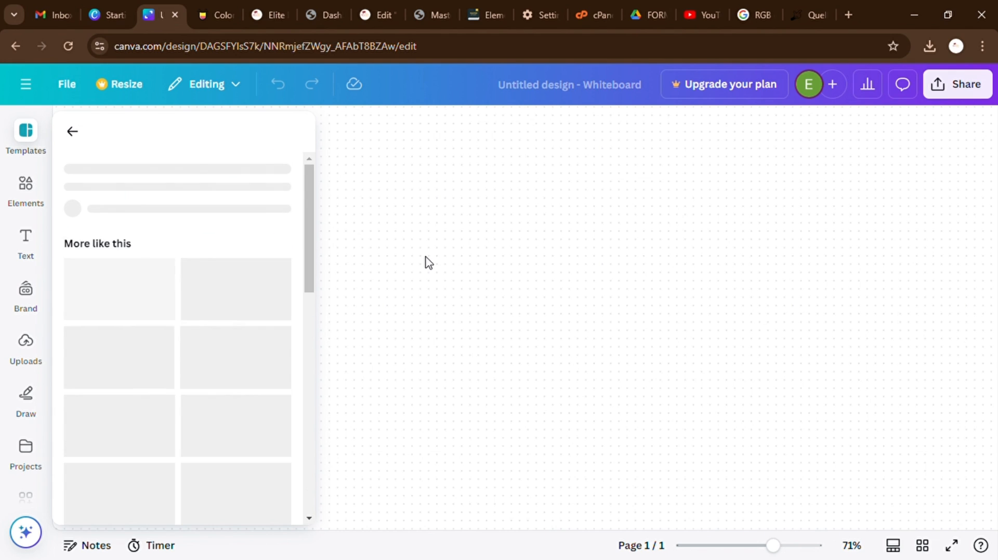
click(428, 263)
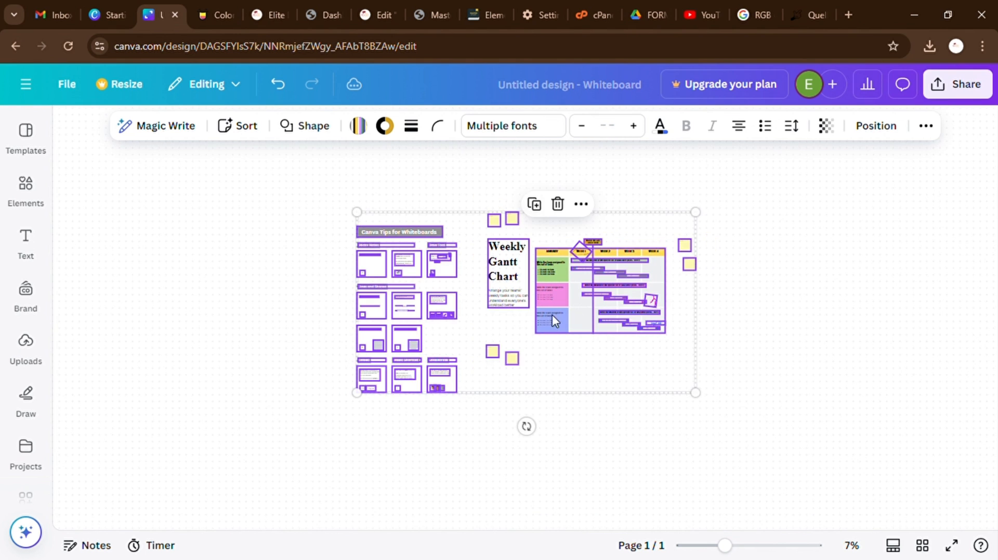
Examine the Weekly Gantt Chart table, checking its month heading, team rows and individual week cells
ctrl+scroll(630, 325, up, 3)
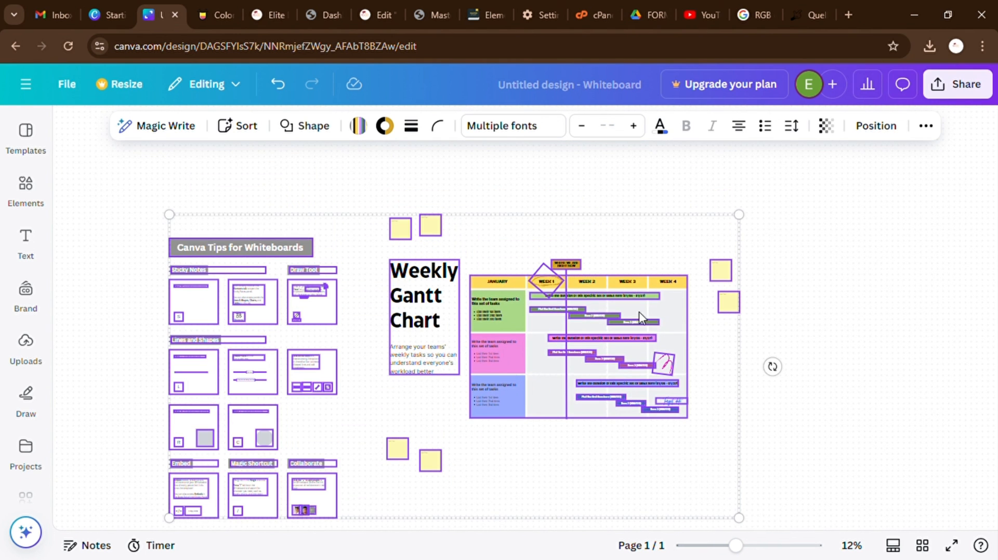
ctrl+scroll(689, 347, up, 3)
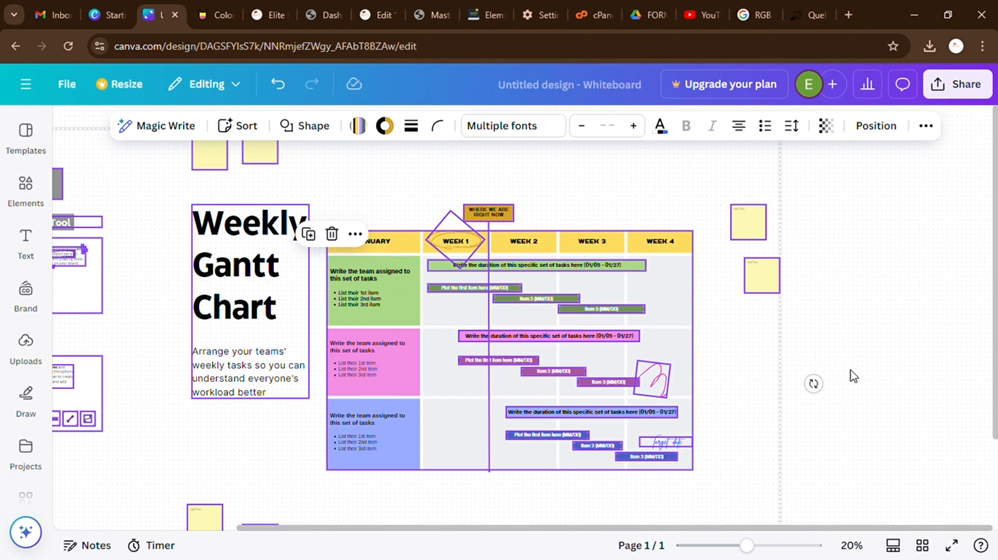
click(852, 376)
ctrl+scroll(496, 285, up, 2)
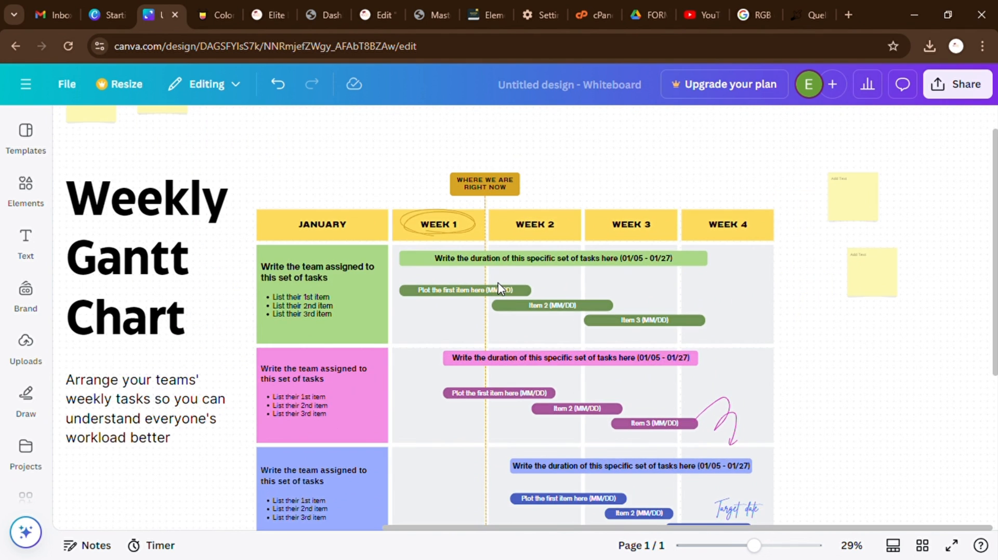
scroll(504, 281, down, 2)
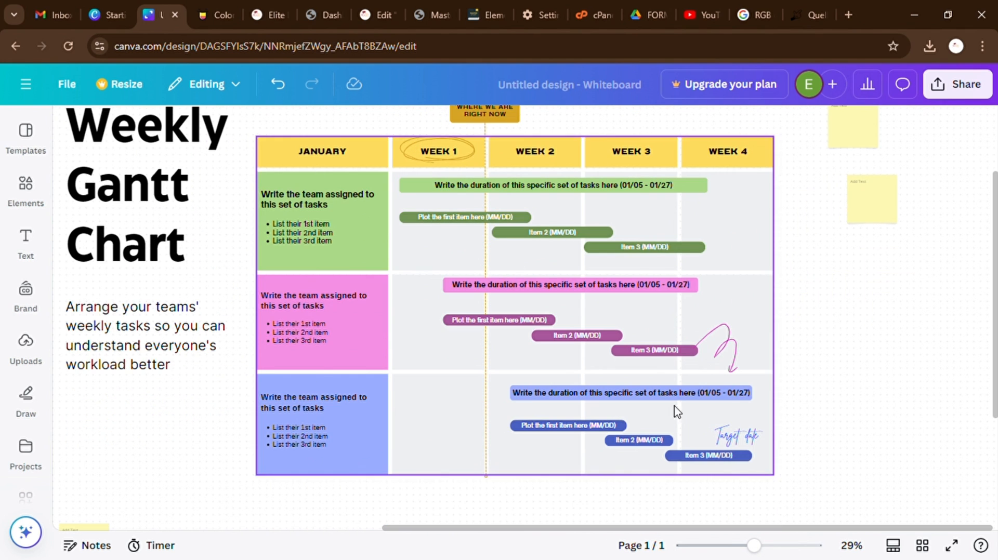
click(346, 163)
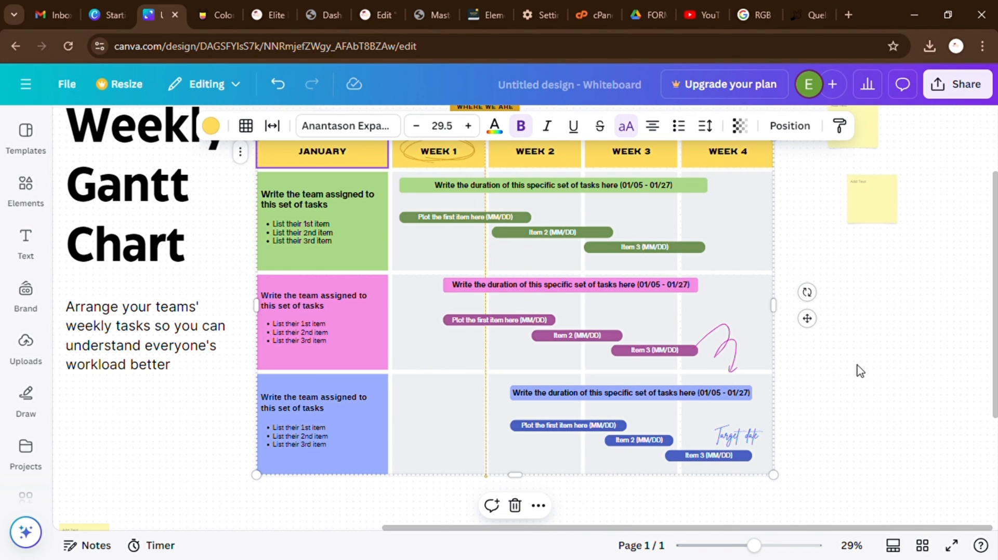
click(883, 368)
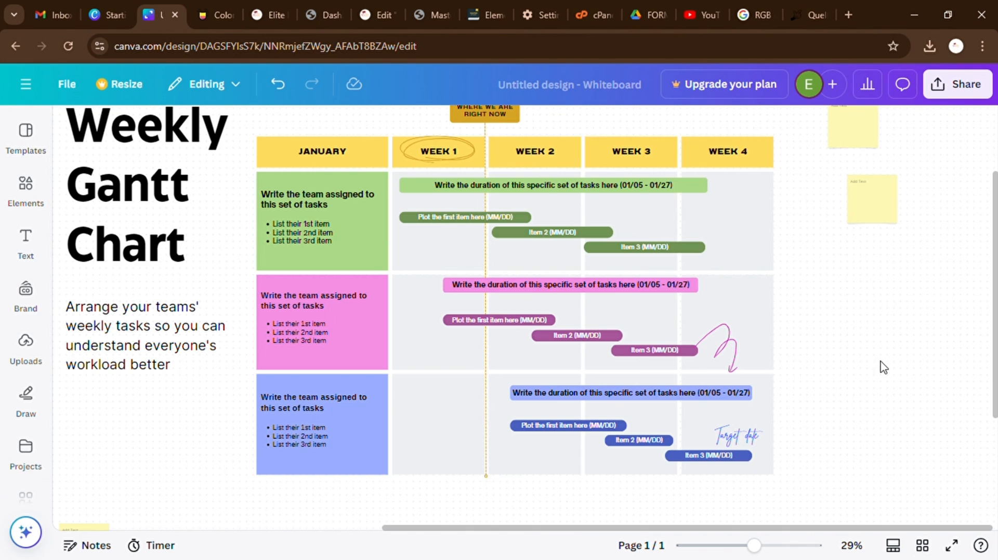
click(306, 419)
click(447, 429)
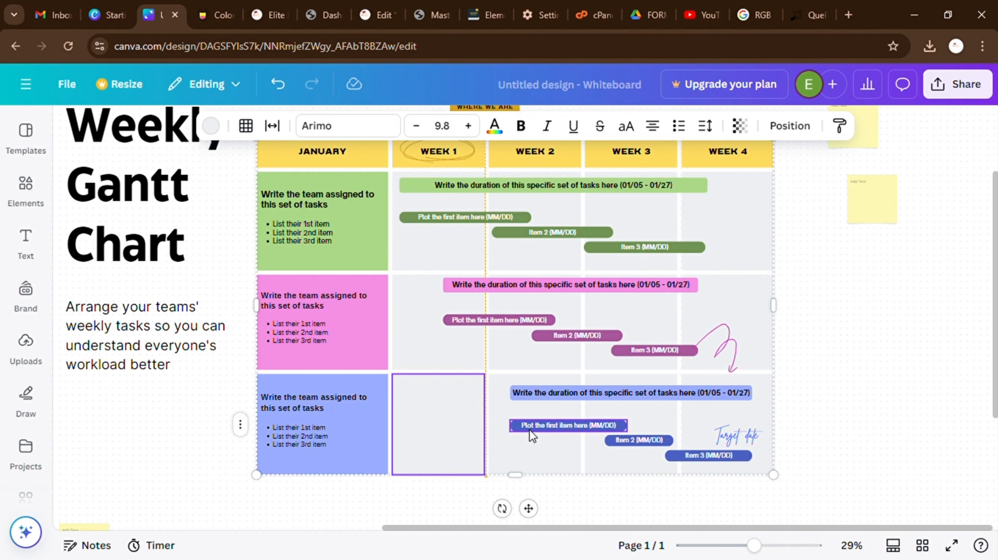
click(504, 443)
click(658, 422)
click(723, 421)
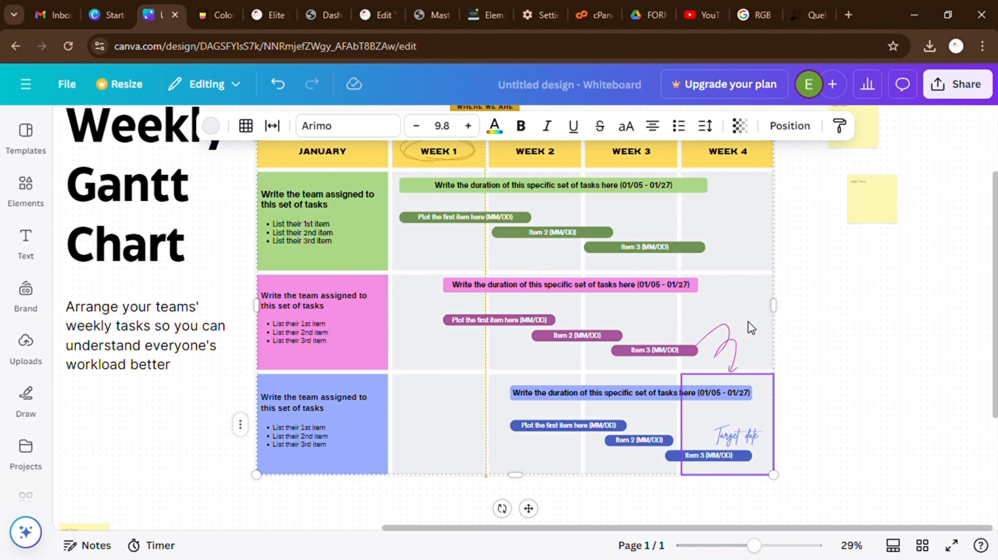
click(749, 312)
click(669, 320)
click(552, 317)
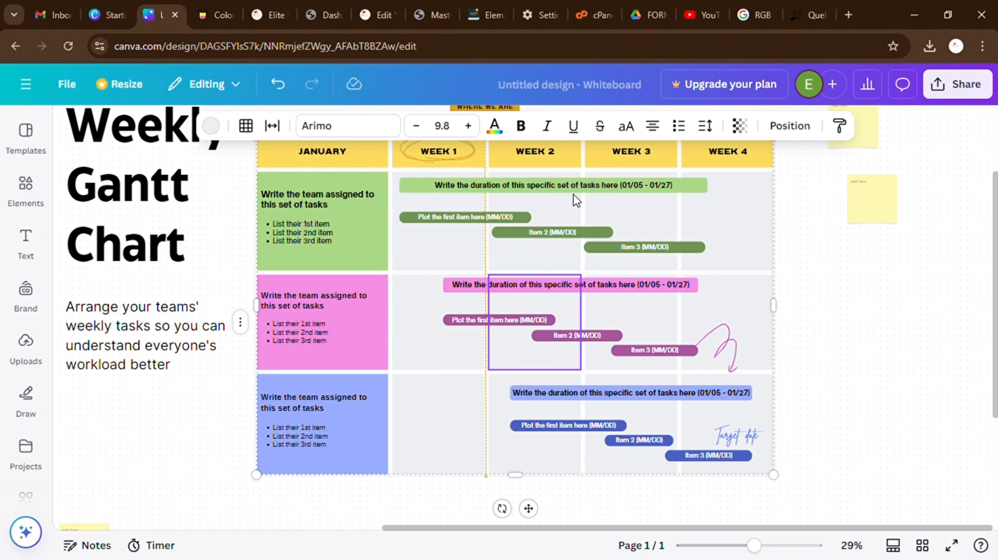
Examine the Canva Tips for Whiteboards cards beside the Gantt chart and the template's overall layout
scroll(316, 229, down, 5)
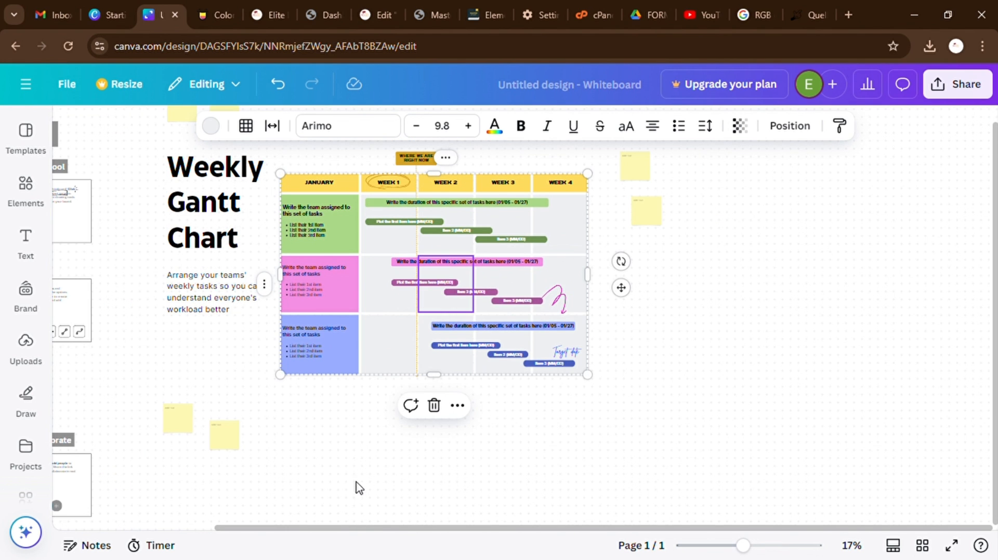
drag(354, 529, 142, 515)
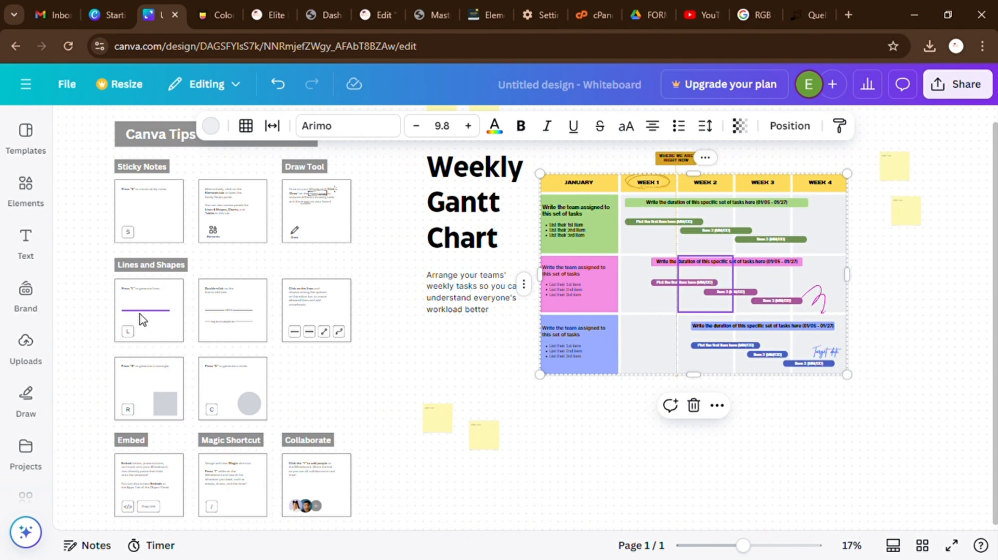
scroll(142, 318, up, 4)
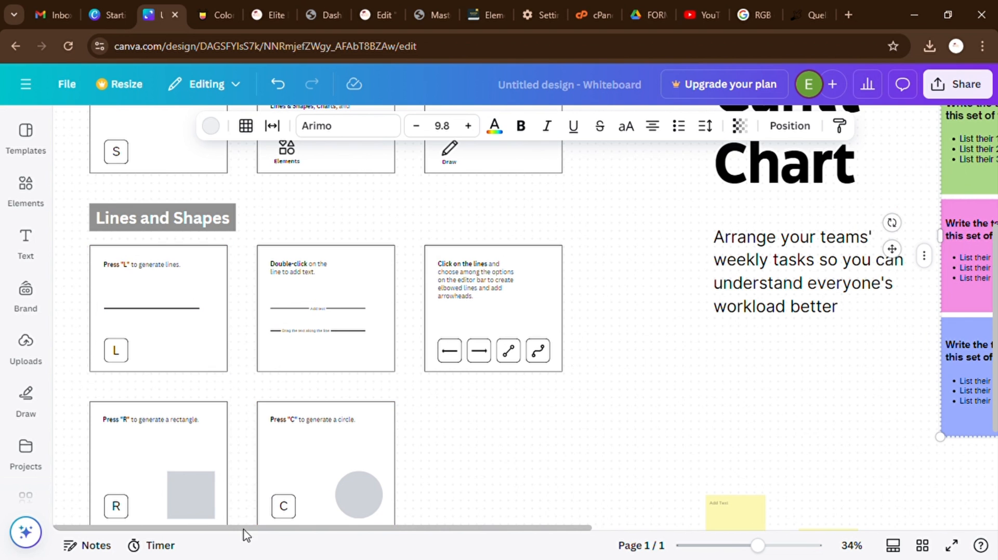
scroll(94, 367, up, 1)
scroll(94, 366, down, 6)
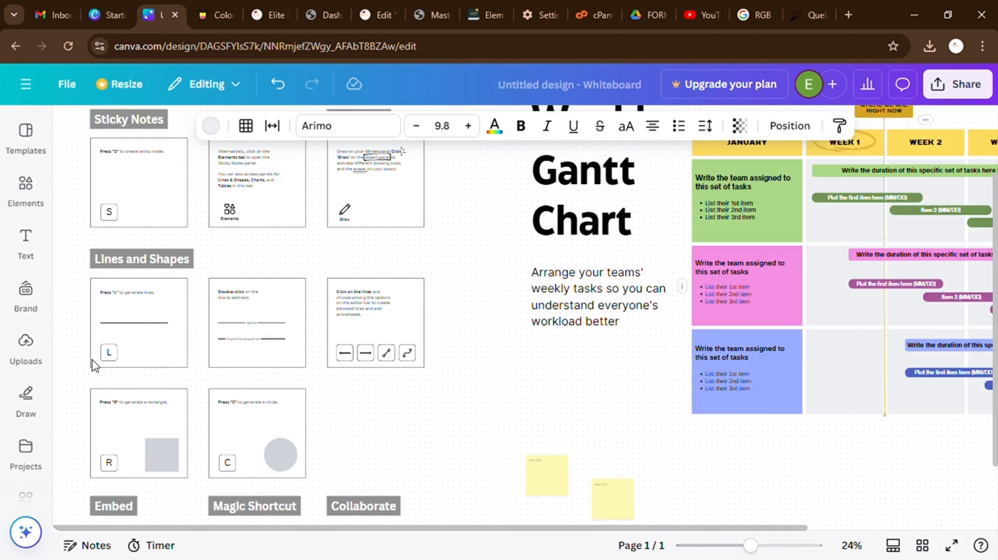
drag(88, 196, 543, 469)
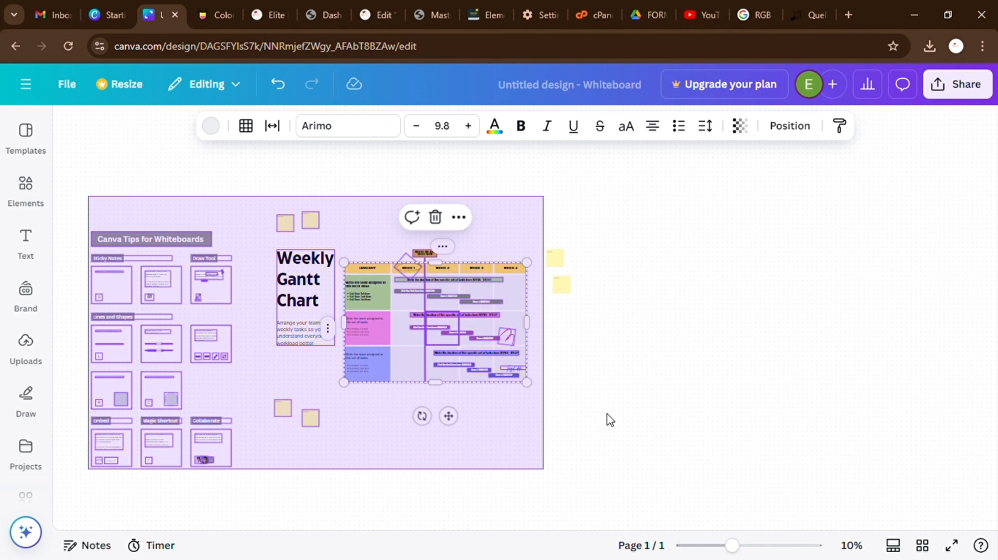
click(622, 428)
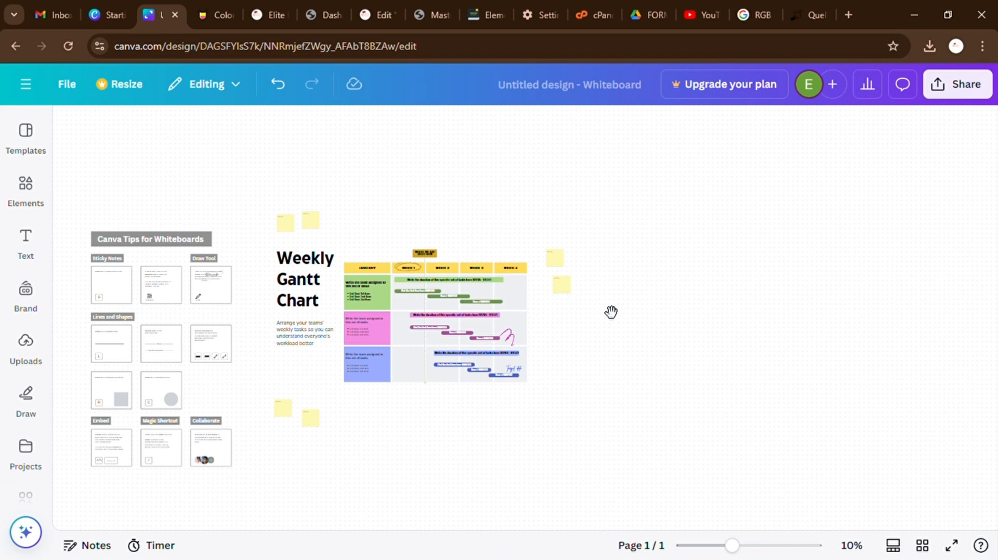
Add a square shape in the empty area beside the Gantt chart and stretch it into a rectangle about 2,570 by 620
drag(590, 310, 333, 293)
mouse_move(425, 329)
mouse_down()
mouse_move(403, 330)
mouse_move(392, 310)
mouse_move(413, 314)
mouse_up()
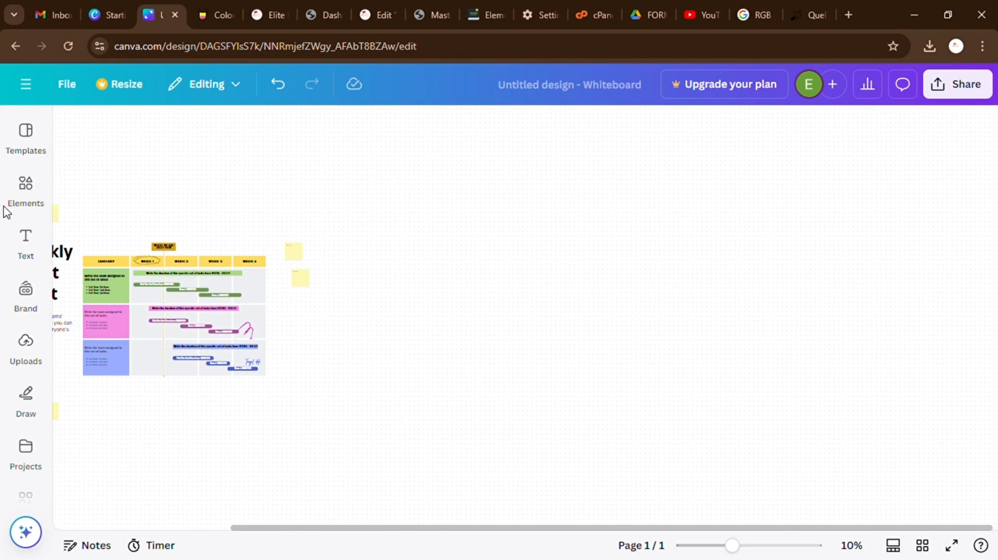
click(21, 193)
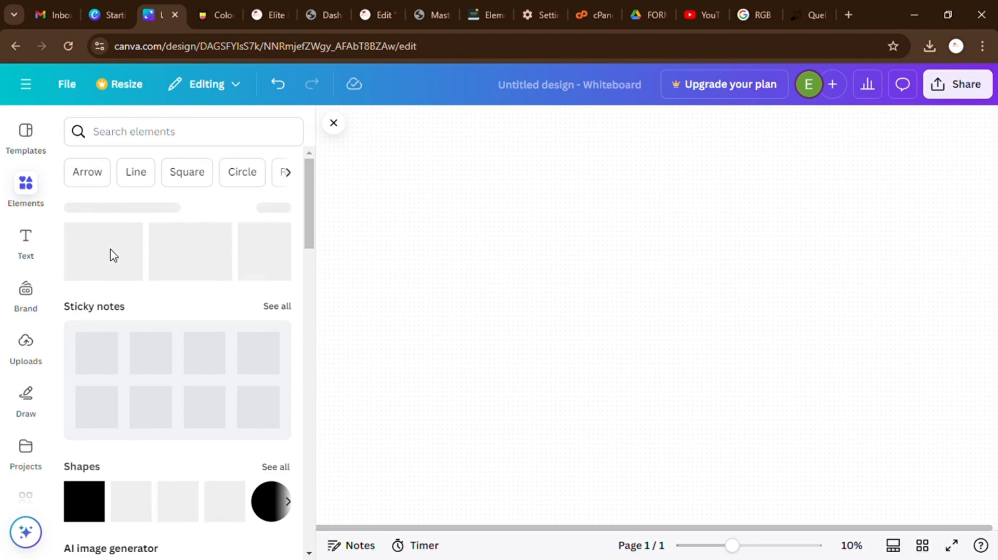
click(87, 512)
click(551, 349)
scroll(556, 341, up, 2)
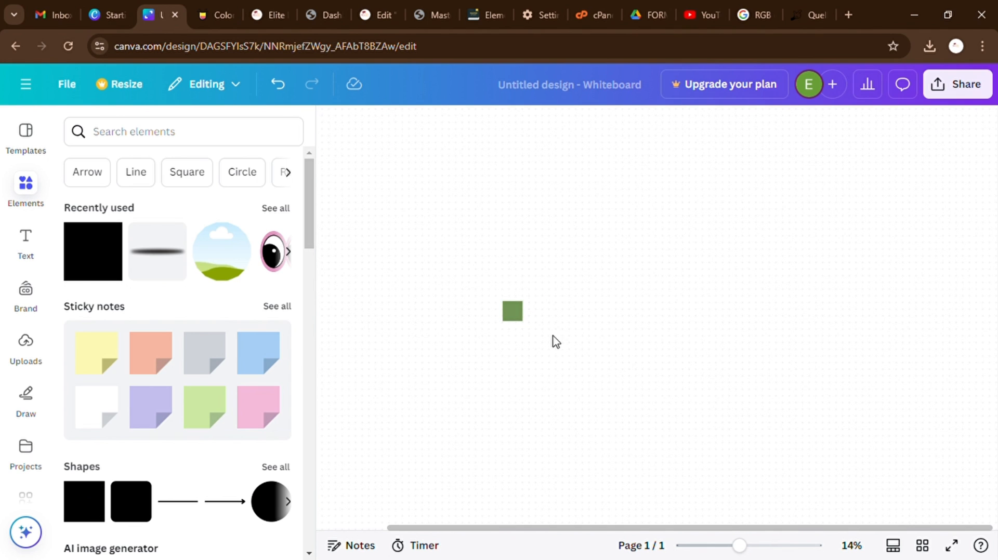
click(519, 316)
drag(523, 301, 778, 265)
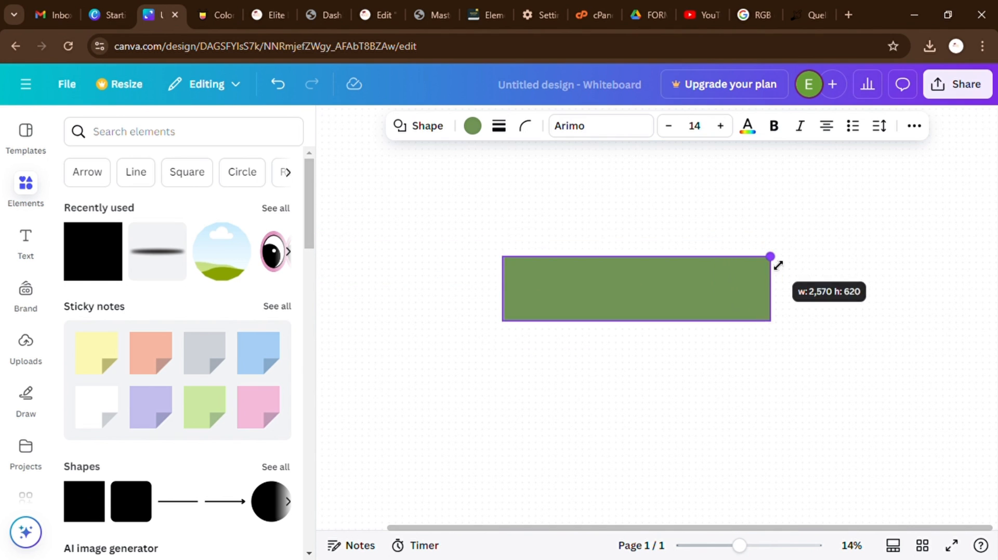
Move the green rectangle upward and closer to the Gantt chart
scroll(659, 329, down, 2)
scroll(615, 412, left, 3)
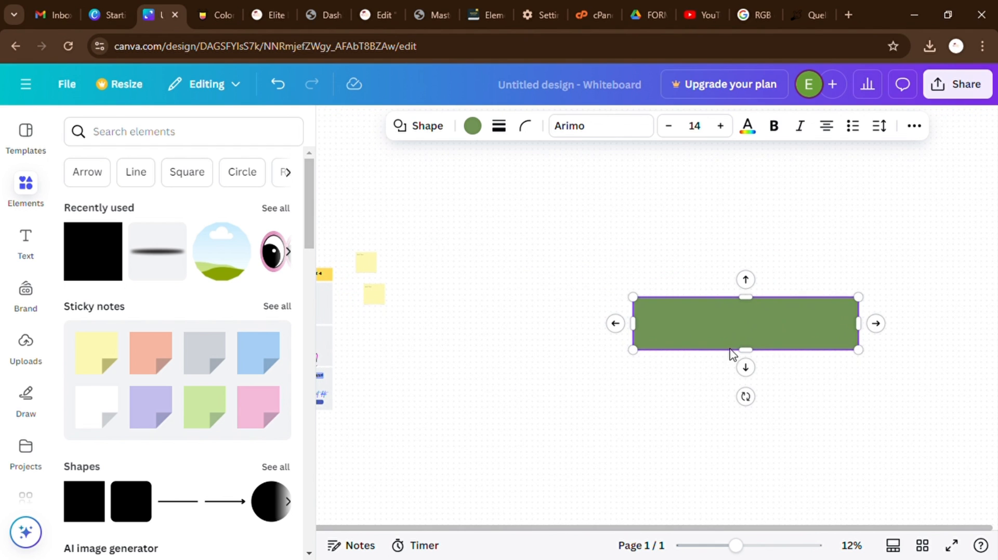
drag(736, 335, 539, 253)
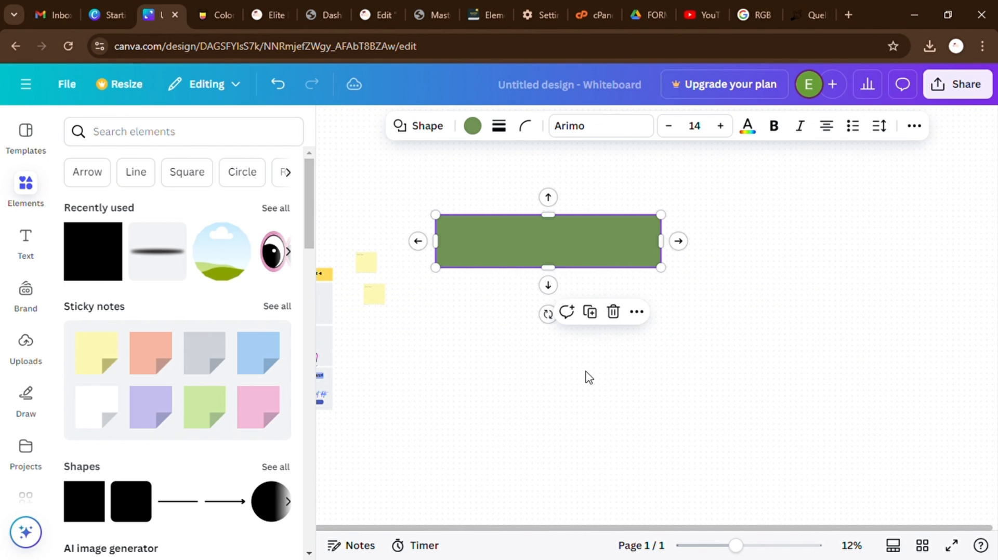
click(548, 244)
scroll(452, 332, left, 1)
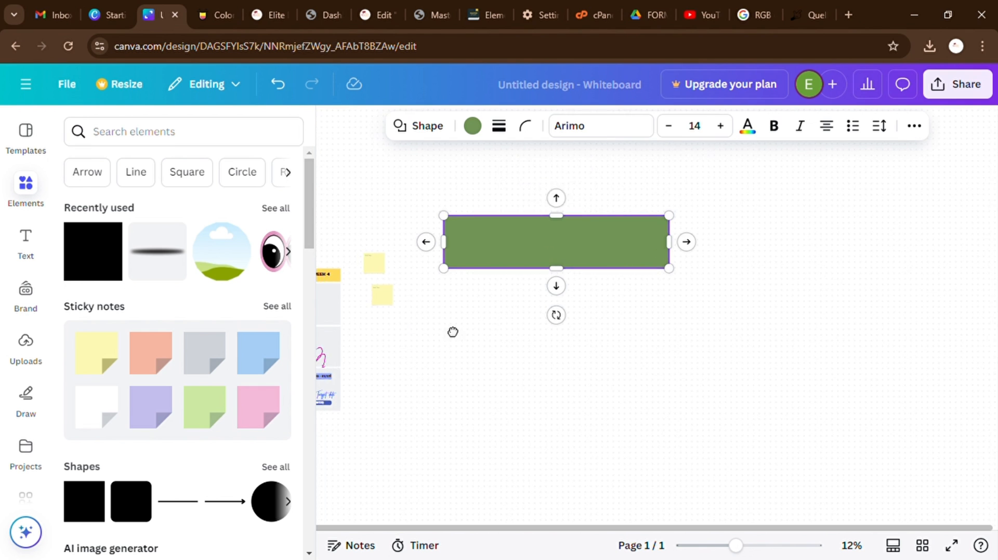
scroll(453, 333, left, 10)
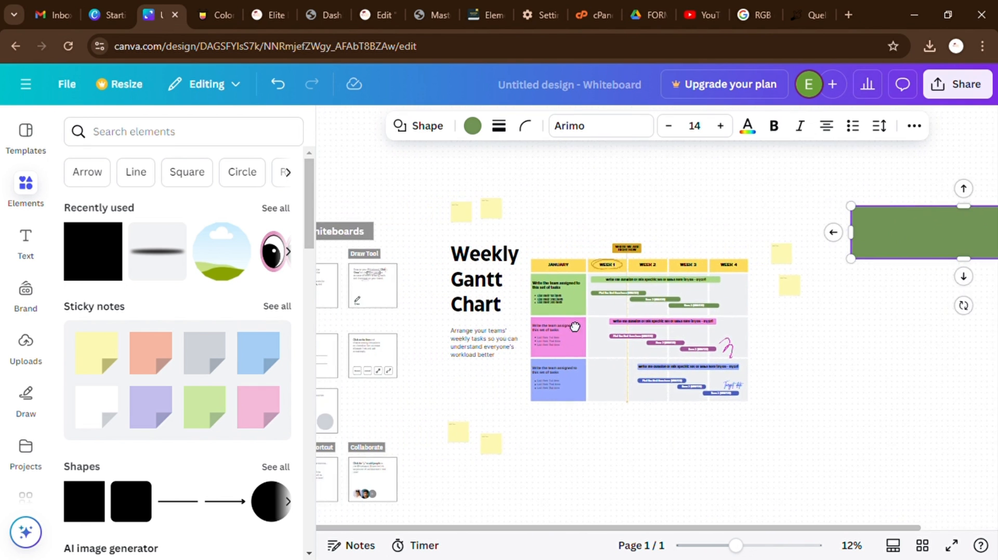
Examine the Weekly Gantt Chart alongside the green rectangle, then look closely at its team rows and weekly task bars
scroll(575, 326, down, 1)
scroll(575, 326, left, 3)
scroll(566, 324, right, 4)
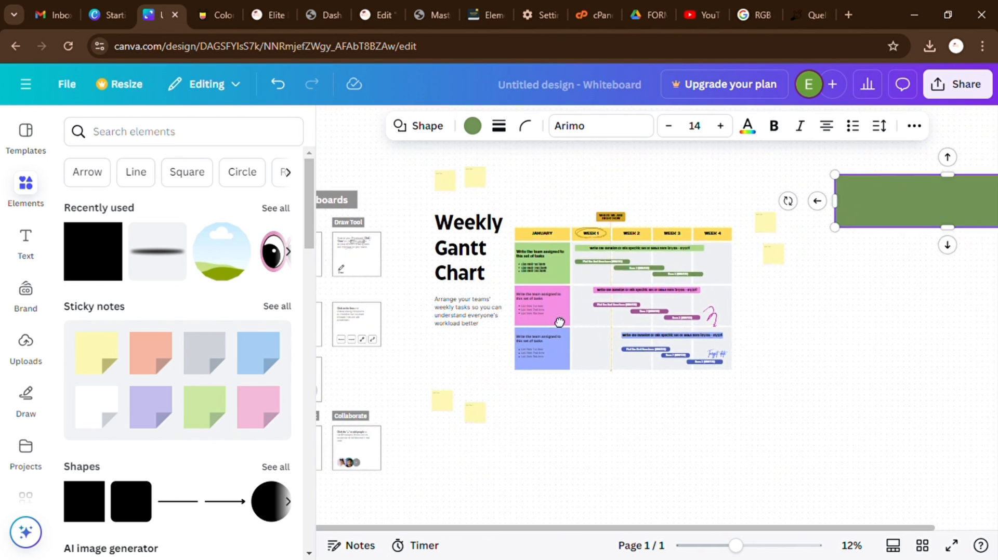
scroll(559, 322, right, 2)
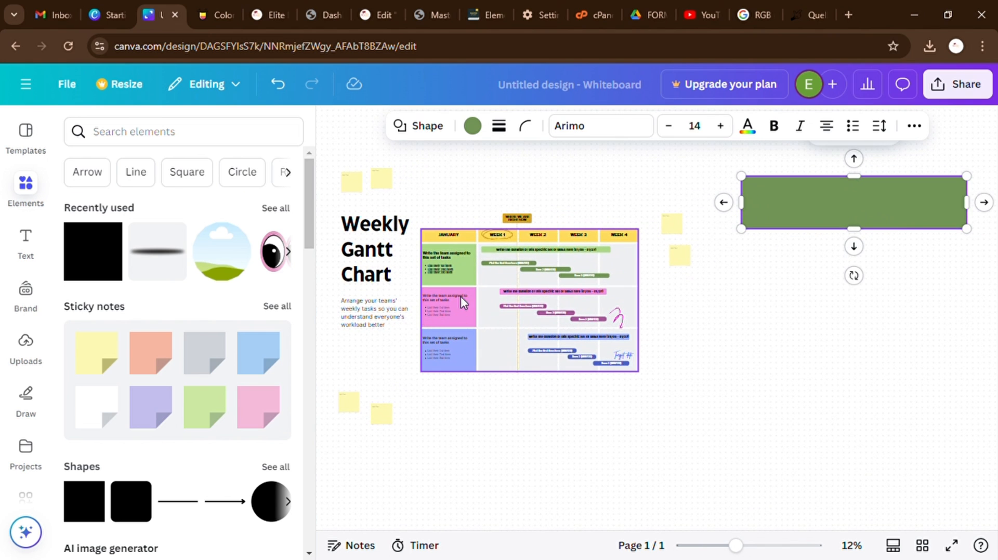
scroll(460, 296, up, 3)
scroll(575, 339, right, 1)
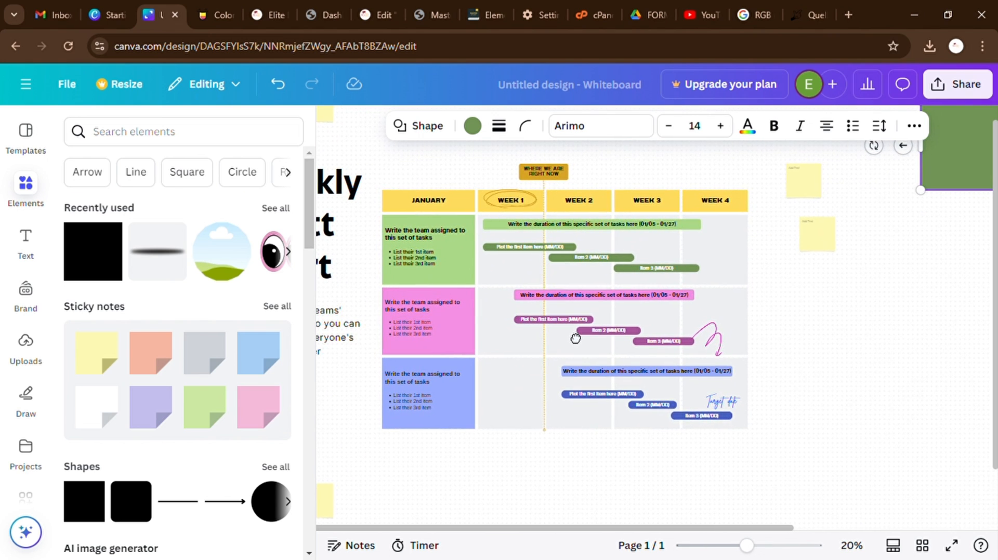
scroll(575, 338, right, 1)
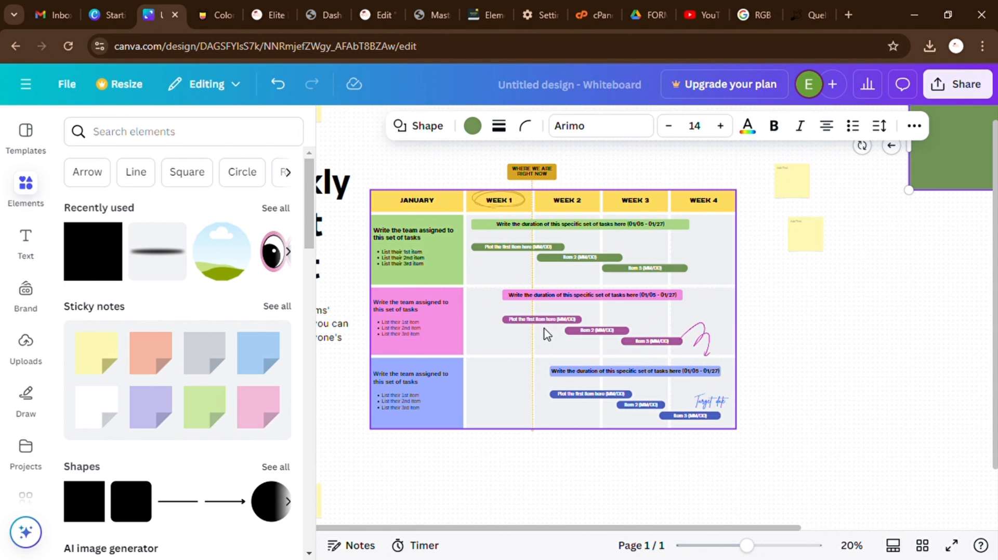
scroll(546, 335, down, 1)
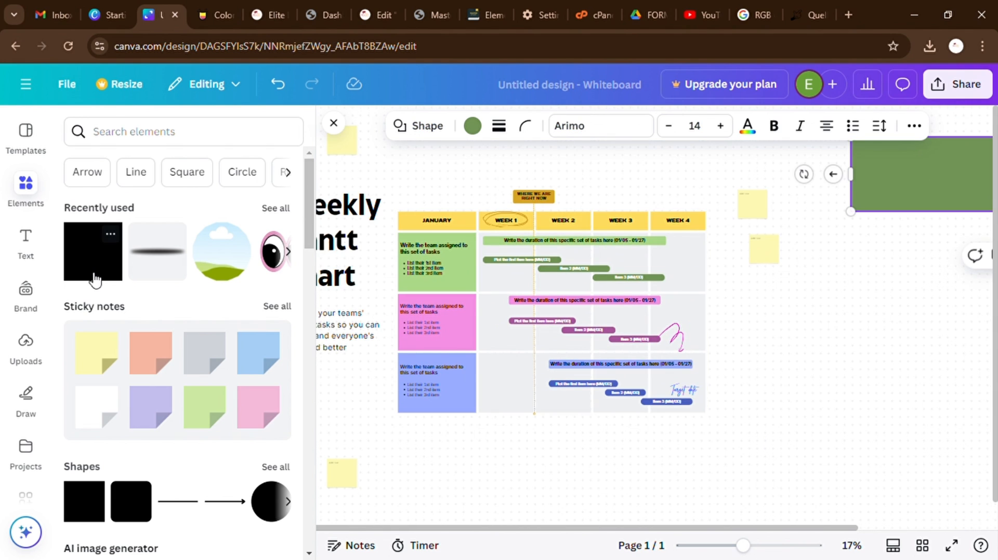
Add the Gantt Chart Planning Whiteboard template in Purple Green Yellow Cute Geometry Style to the board
click(27, 133)
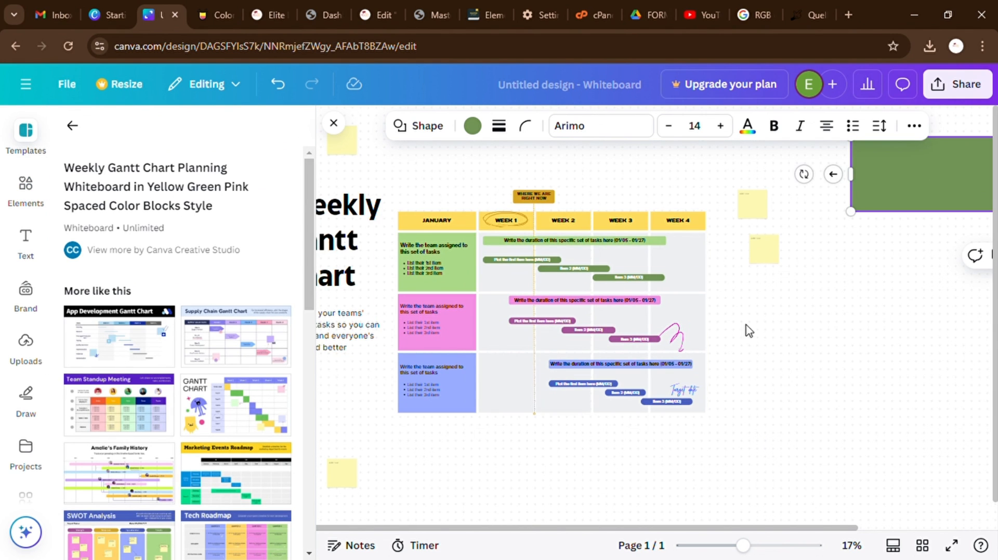
scroll(749, 331, down, 4)
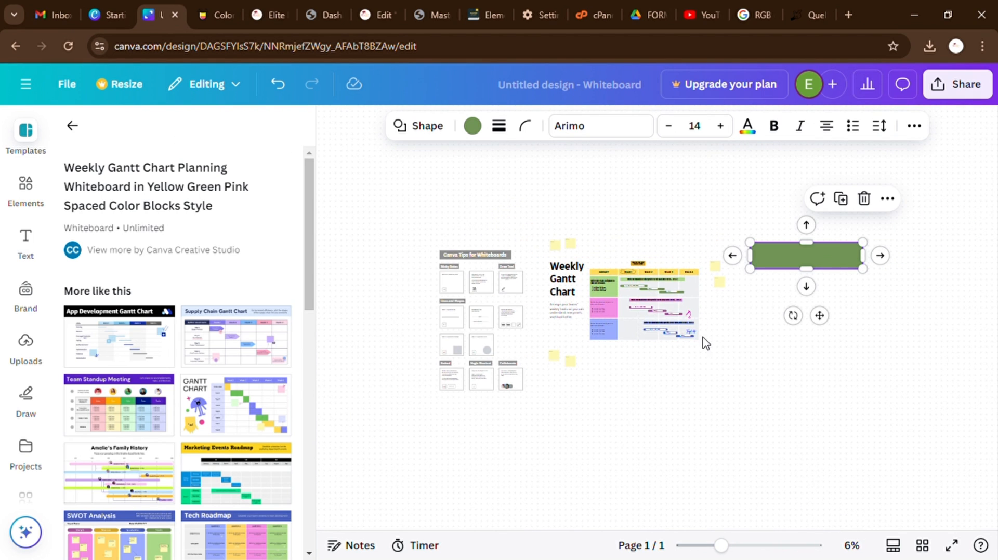
scroll(705, 343, right, 2)
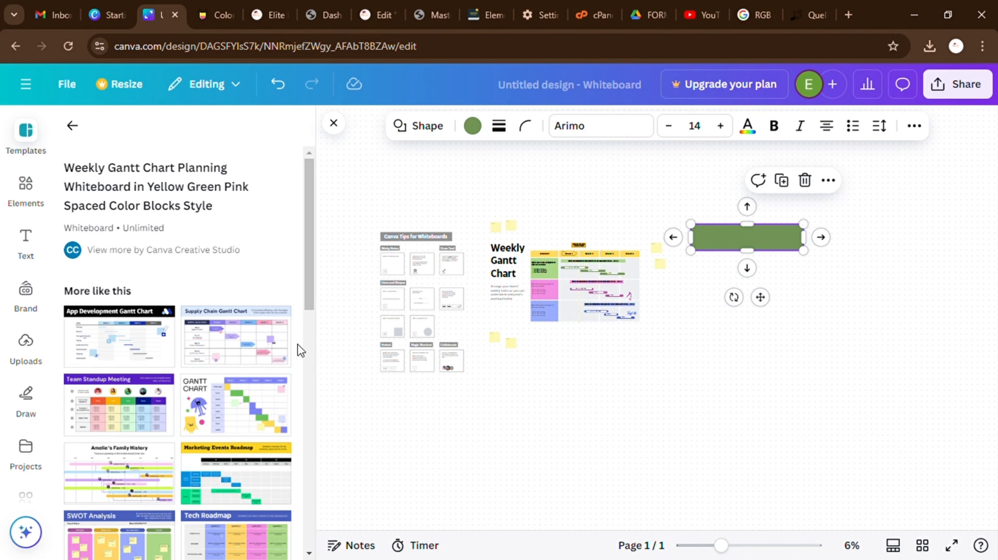
click(247, 420)
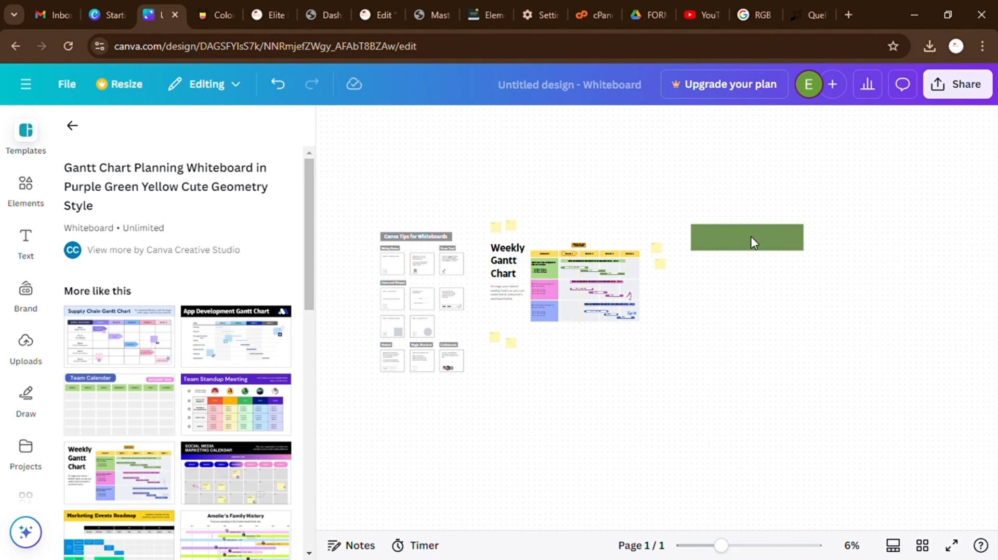
Delete the green rectangle between the Weekly Gantt Chart and the newly added template
drag(754, 243, 438, 243)
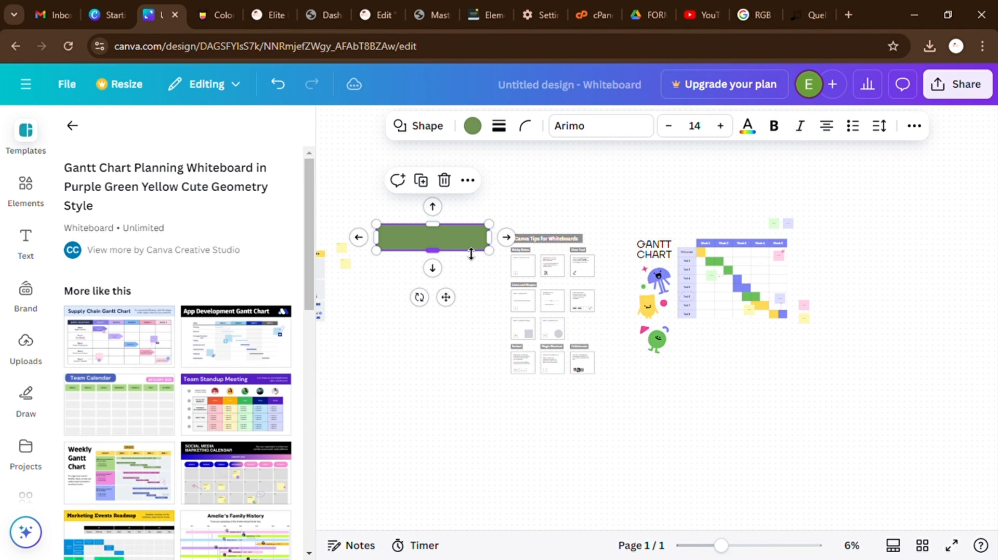
key(Delete)
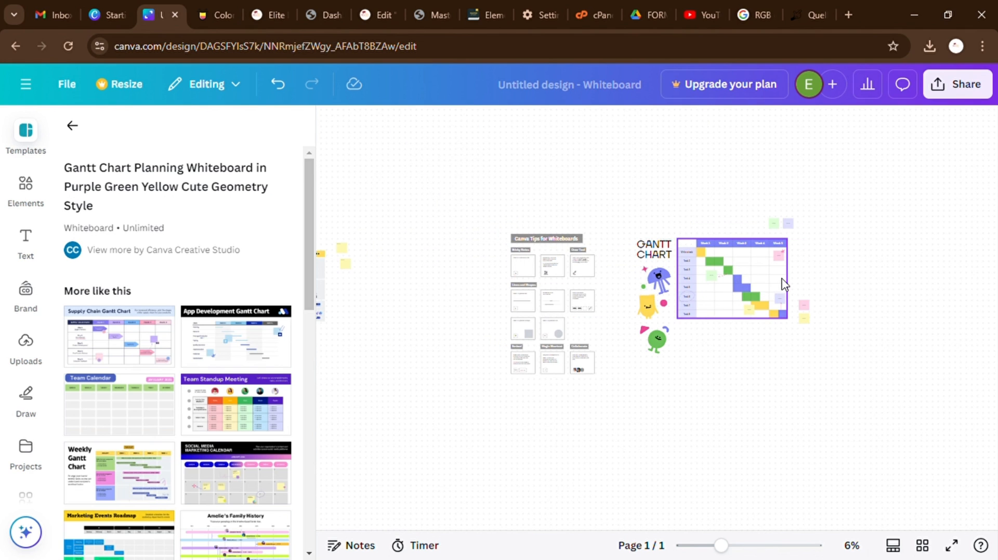
Examine the new Gantt chart's task rows up close, checking the Task 3, Task 4 and Task 5 label cells
scroll(782, 283, up, 5)
drag(731, 269, 710, 292)
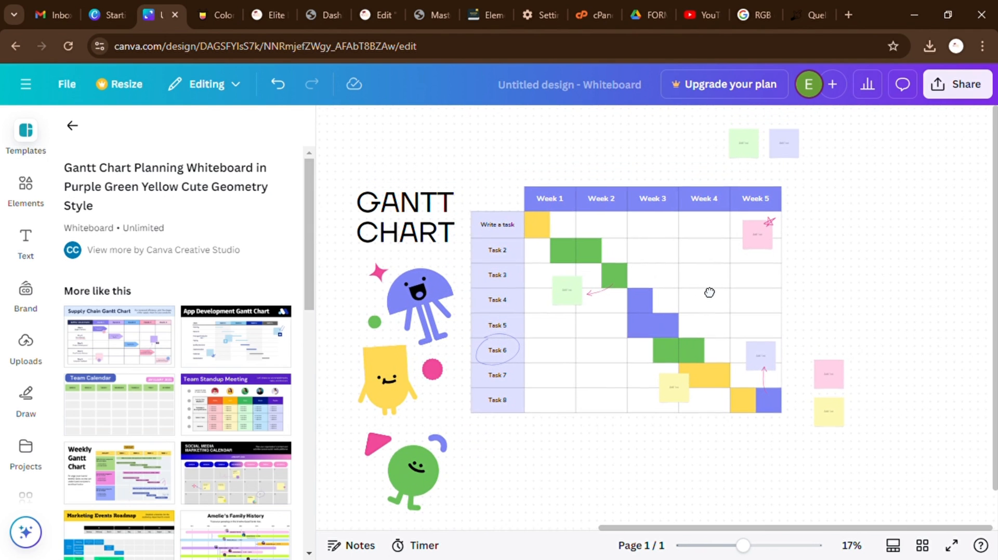
click(510, 254)
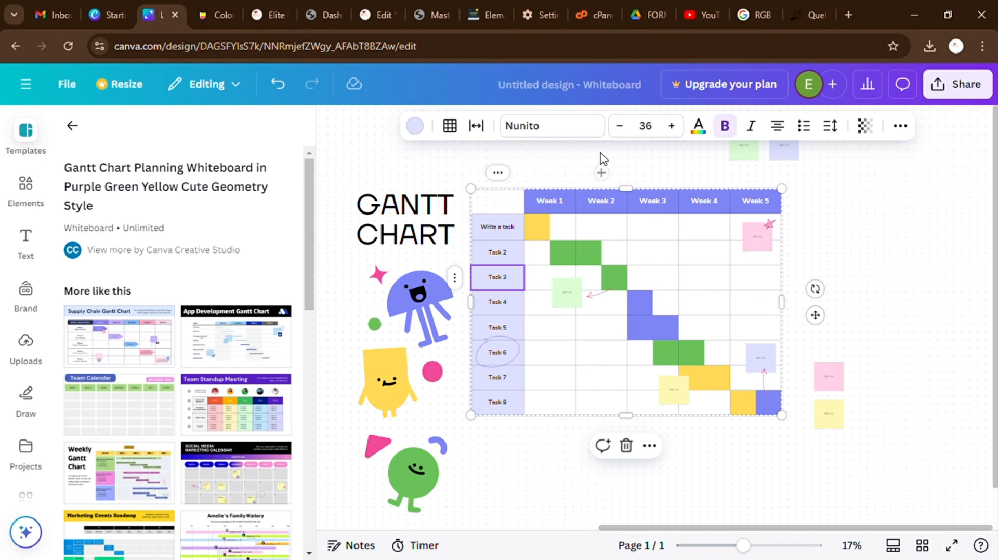
scroll(595, 251, up, 3)
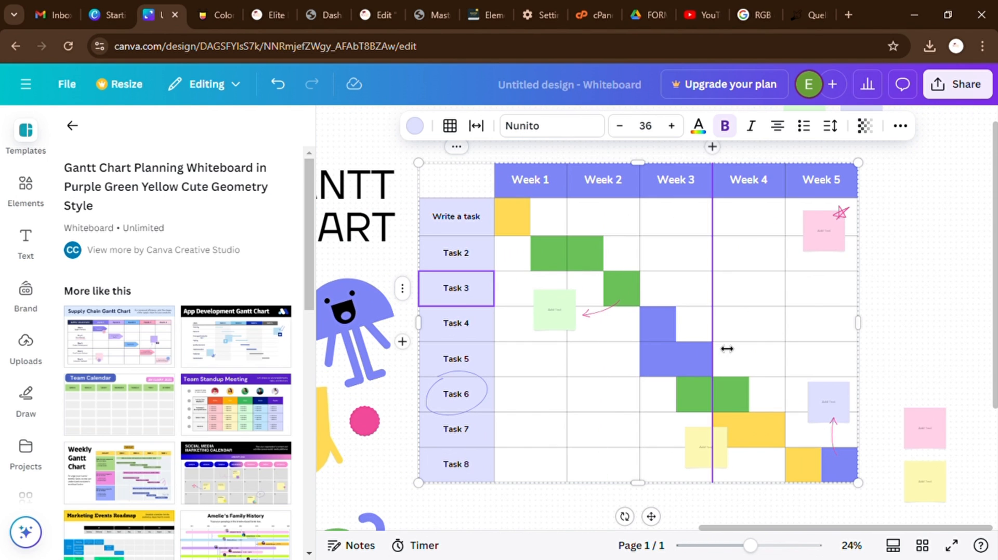
scroll(706, 334, down, 1)
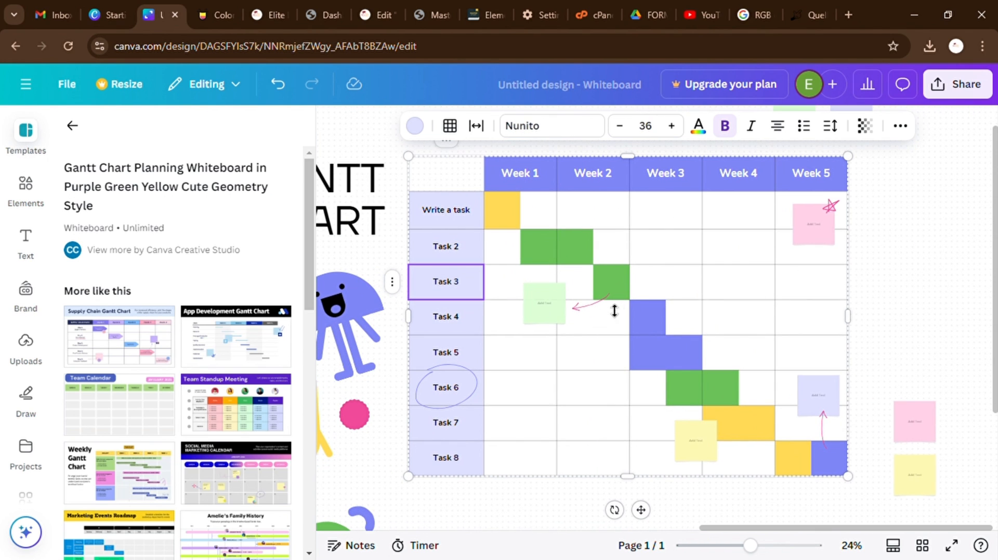
click(458, 322)
click(456, 358)
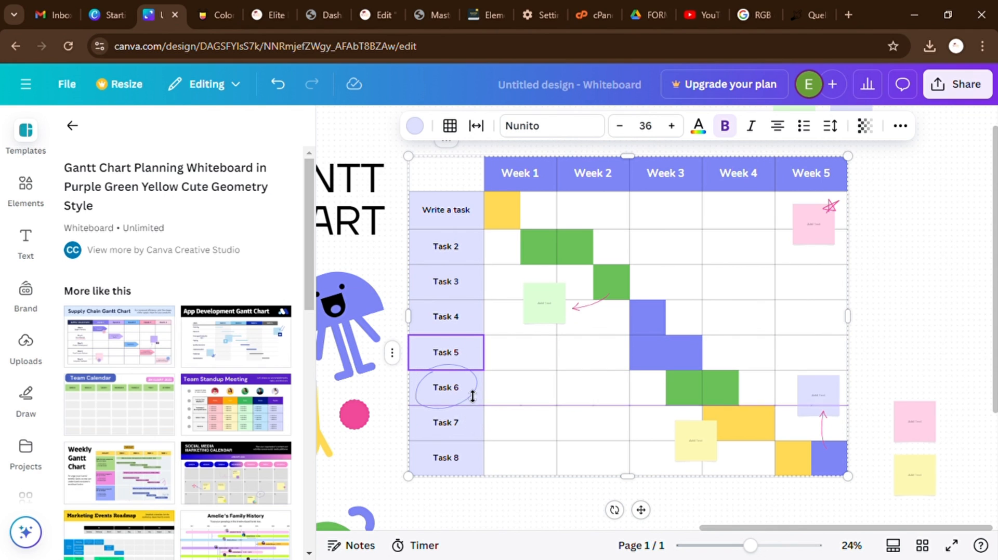
Examine the Week 2, Week 3 and Week 4 headings and the pink sticky note beside the new Gantt chart
scroll(472, 396, left, 1)
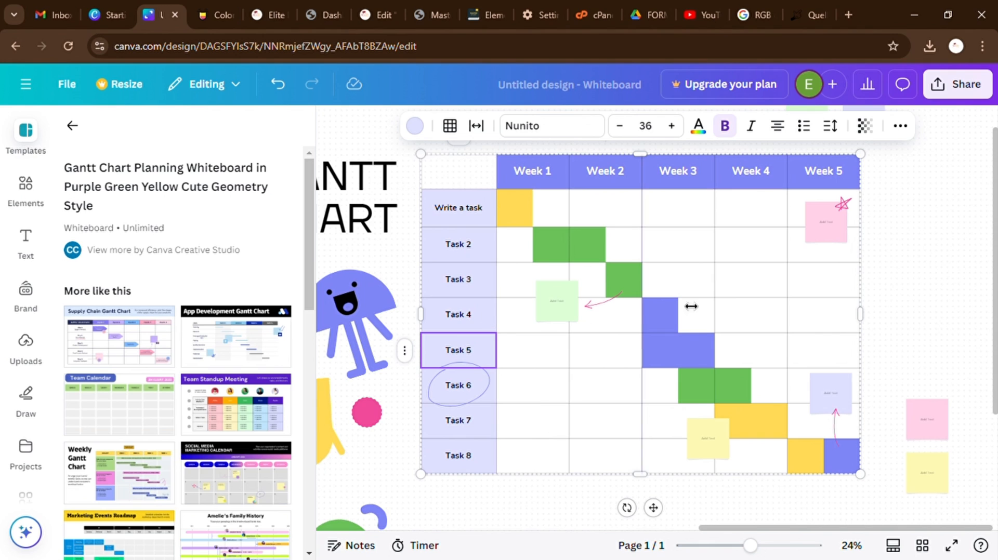
click(601, 174)
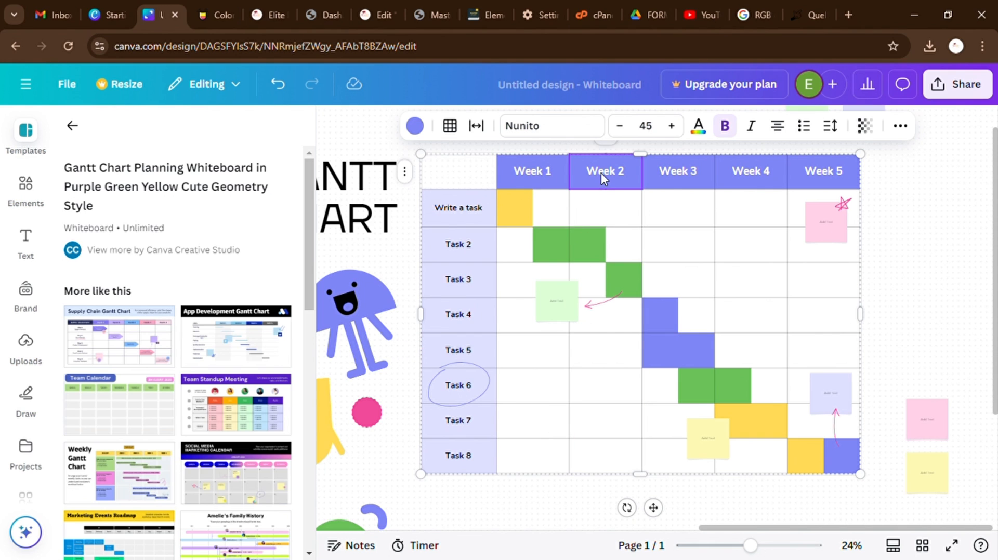
click(663, 179)
click(742, 179)
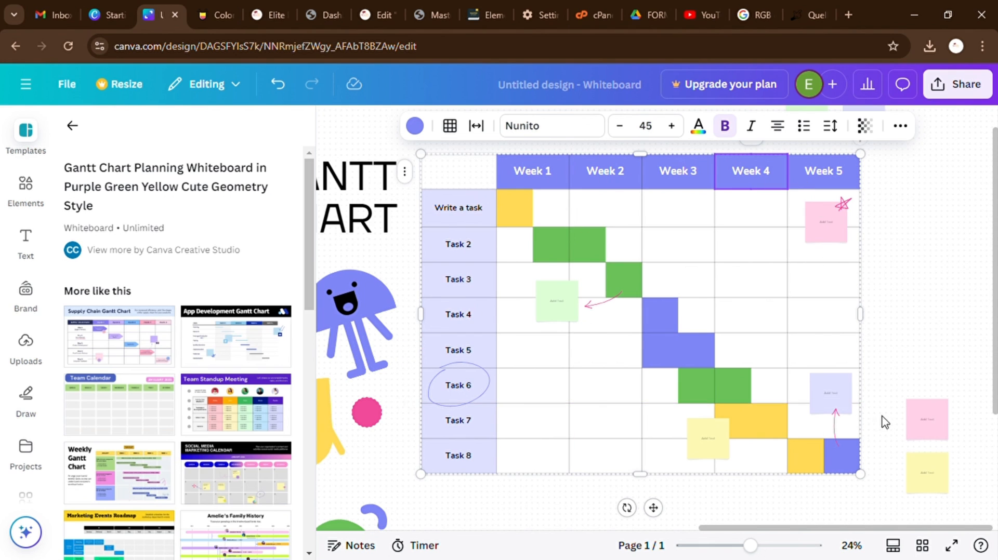
click(927, 419)
scroll(626, 335, down, 2)
scroll(626, 335, down, 1)
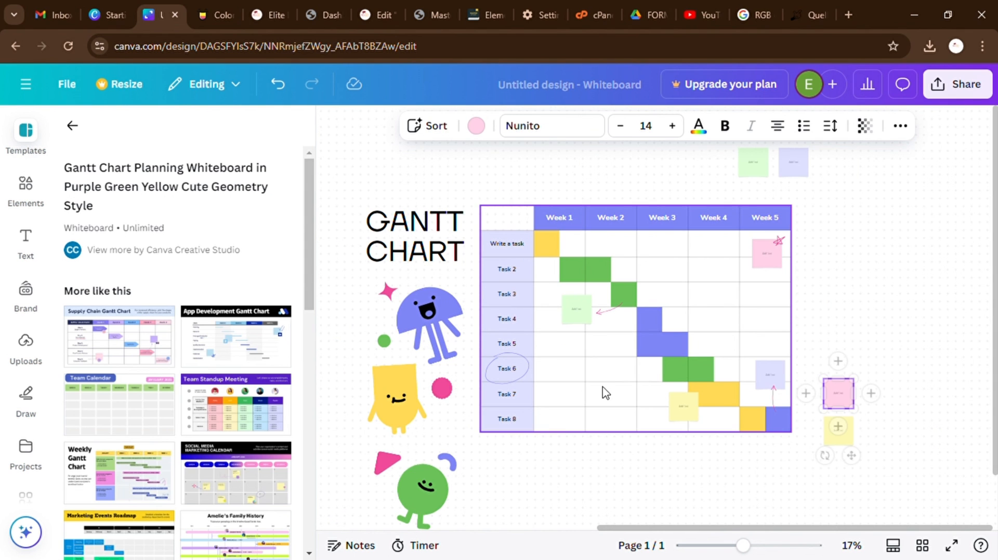
drag(535, 479, 520, 421)
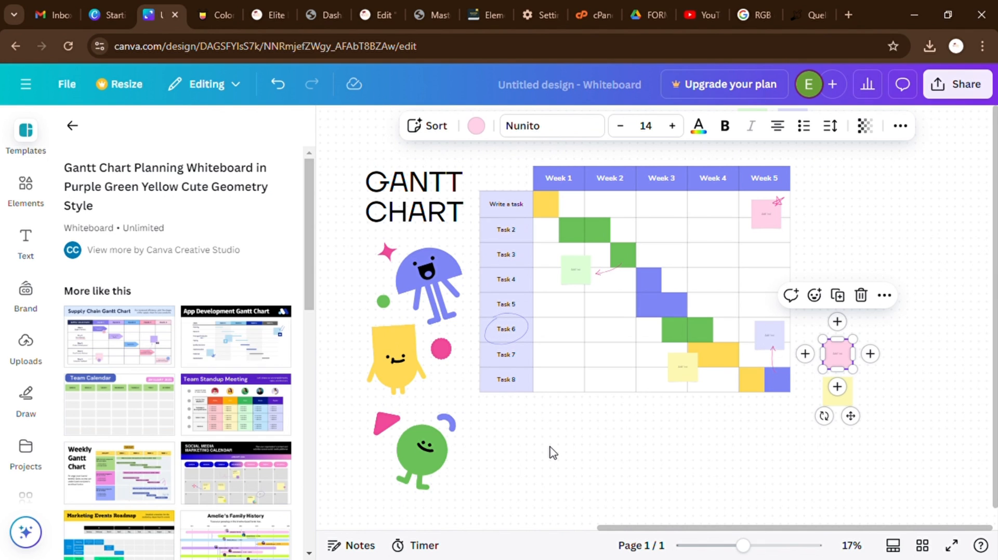
Add a yellow sticky note to the Gantt chart near the end of the green Task 3 bar
click(30, 188)
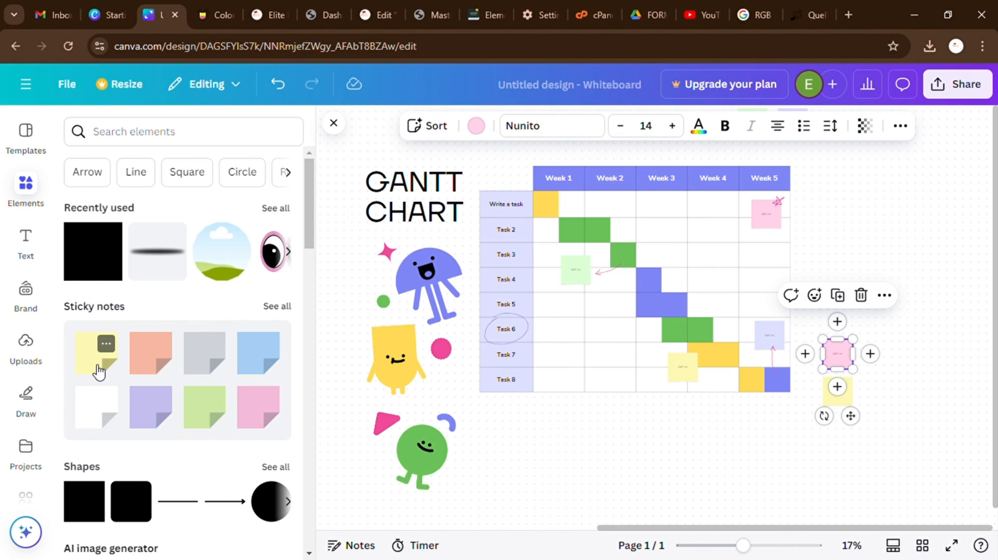
click(778, 462)
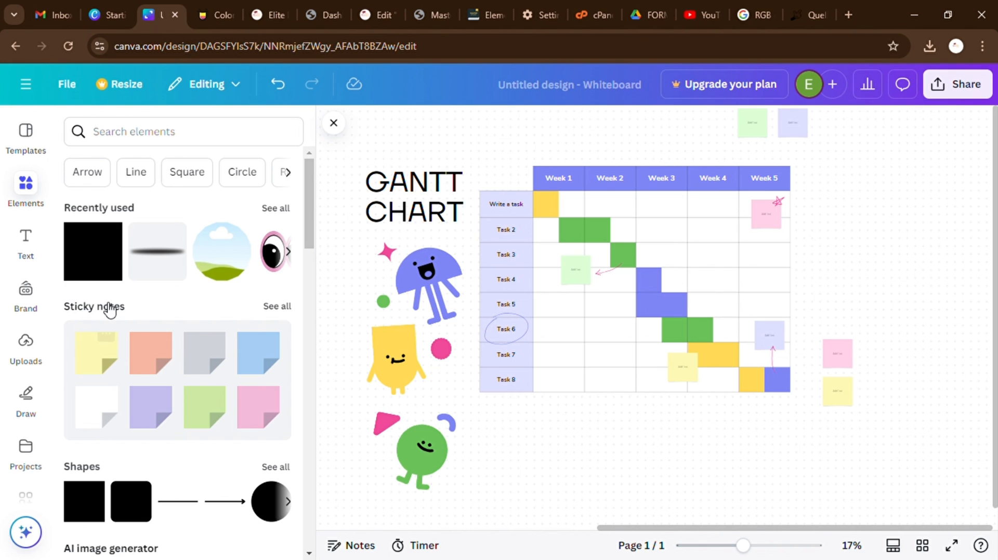
drag(91, 368, 643, 282)
Write "What you have put here is not correct" on the new yellow sticky note
double_click(642, 260)
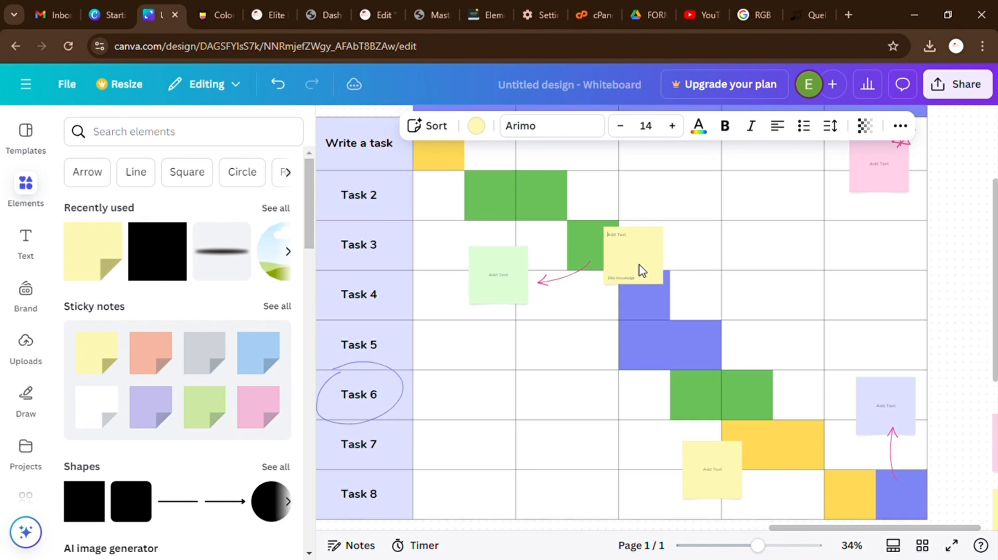
text(W)
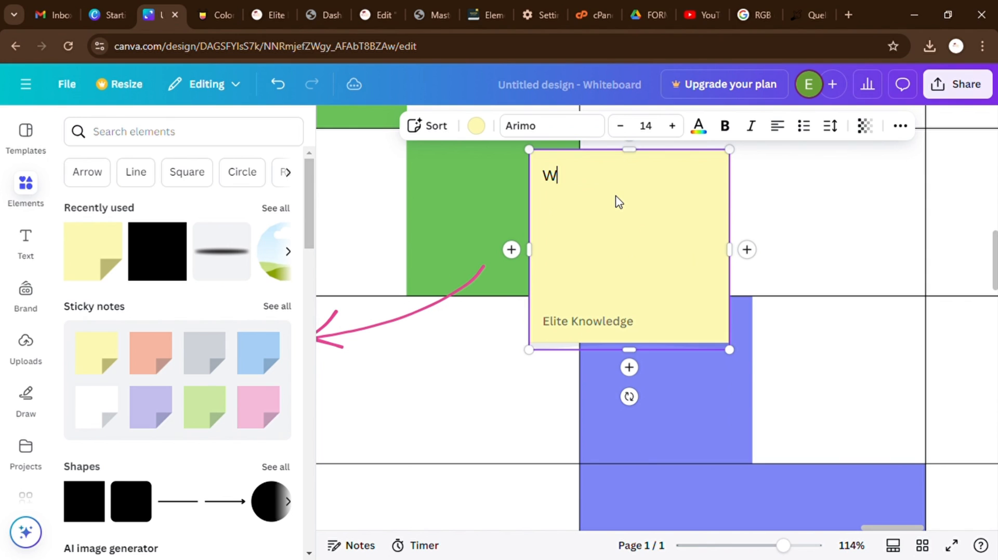
text(hat you have pu)
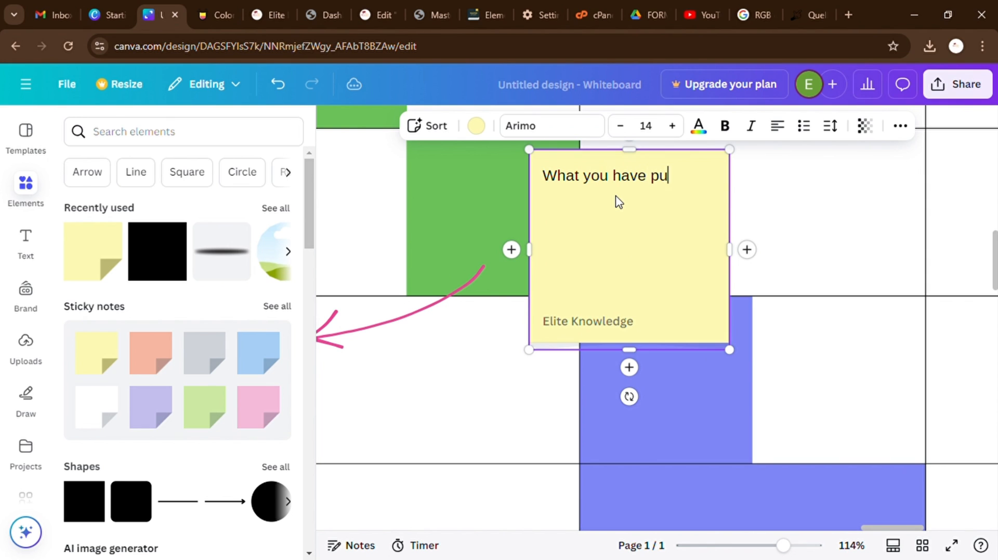
text(t here is not correct)
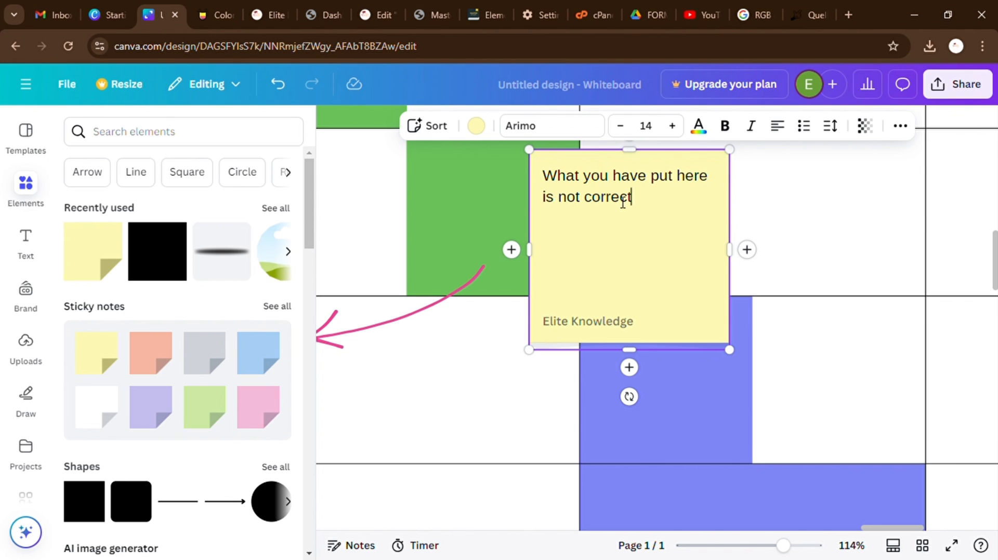
drag(618, 249, 625, 254)
scroll(591, 280, down, 5)
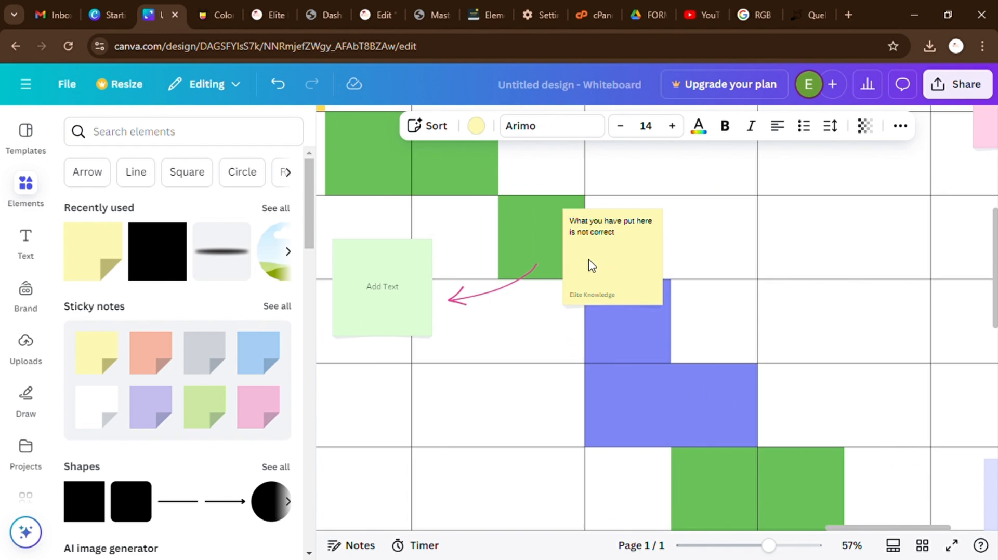
scroll(590, 265, down, 1)
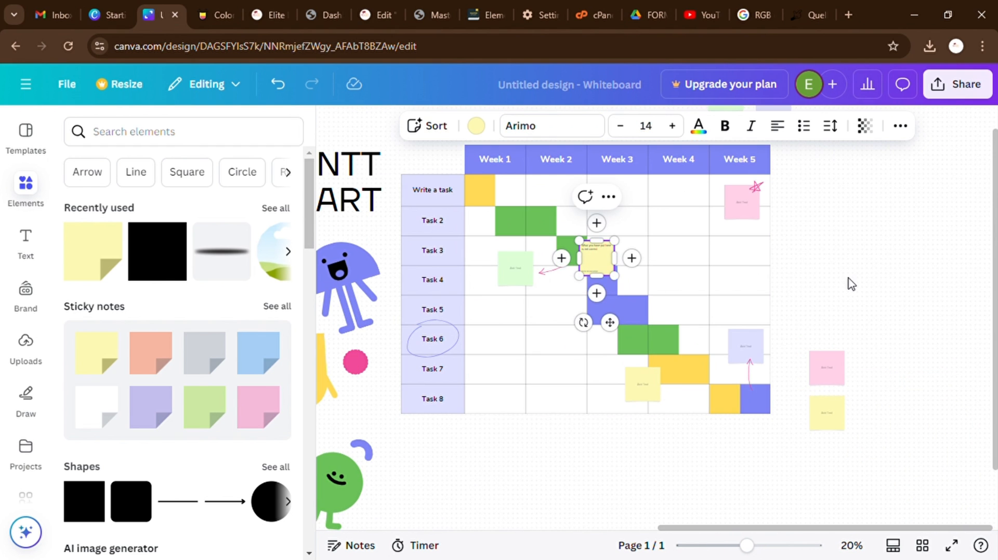
Reposition the written yellow sticky note so it overlaps the upper end of the green Task 3 bar
drag(601, 265, 620, 251)
scroll(218, 329, down, 10)
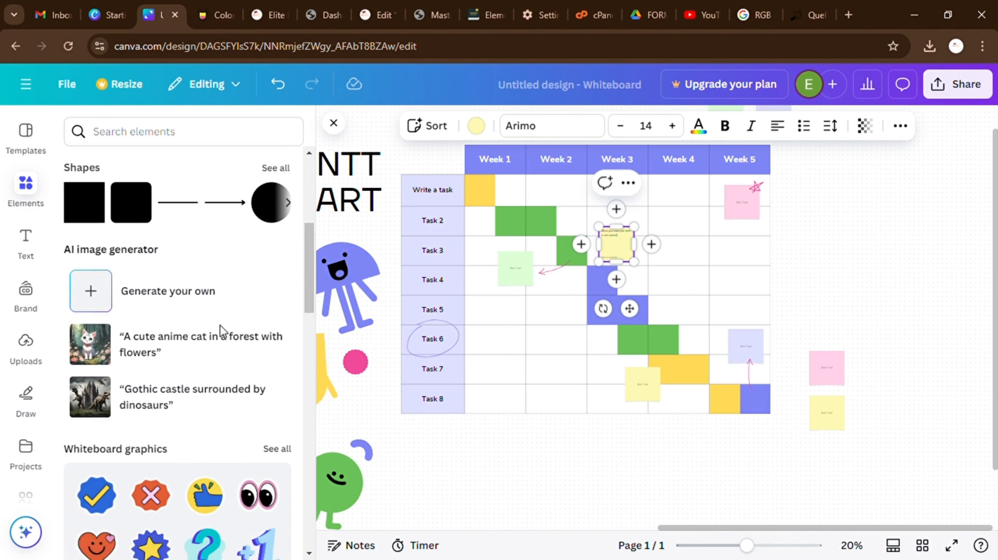
click(561, 482)
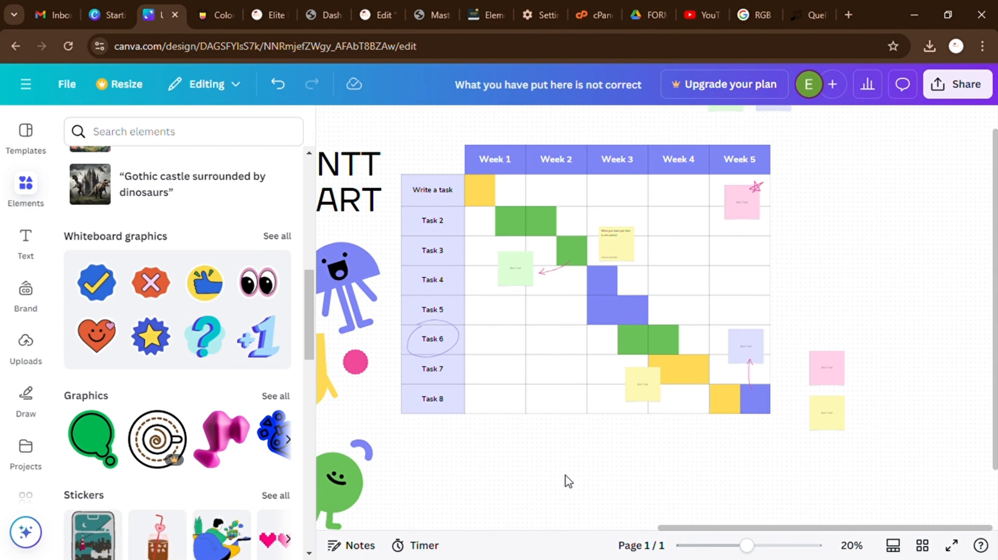
drag(609, 256, 586, 252)
click(877, 256)
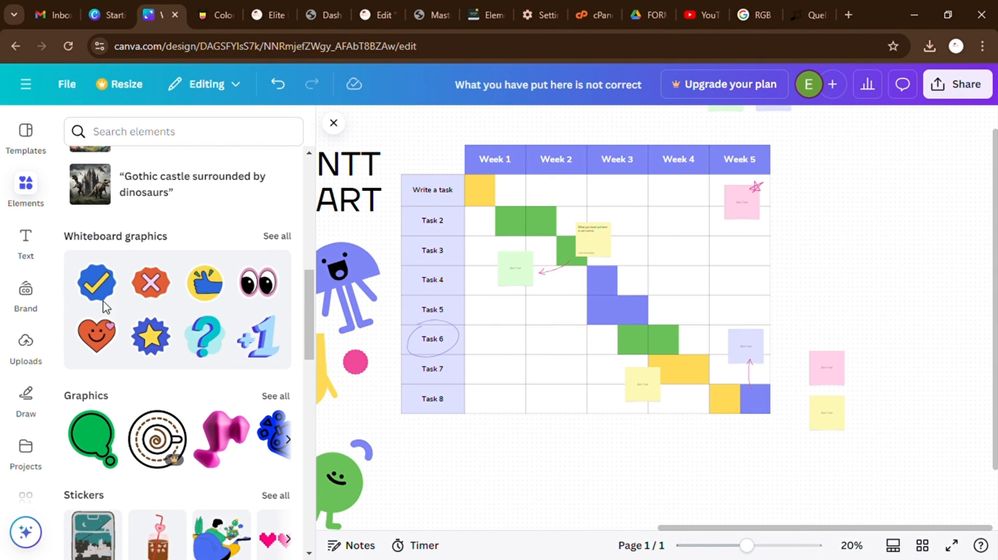
Place whiteboard graphics on the chart: a check mark by the Week 5 pink note, a cross in Week 1's first row, eyes on Task 7's bar
drag(103, 300, 743, 232)
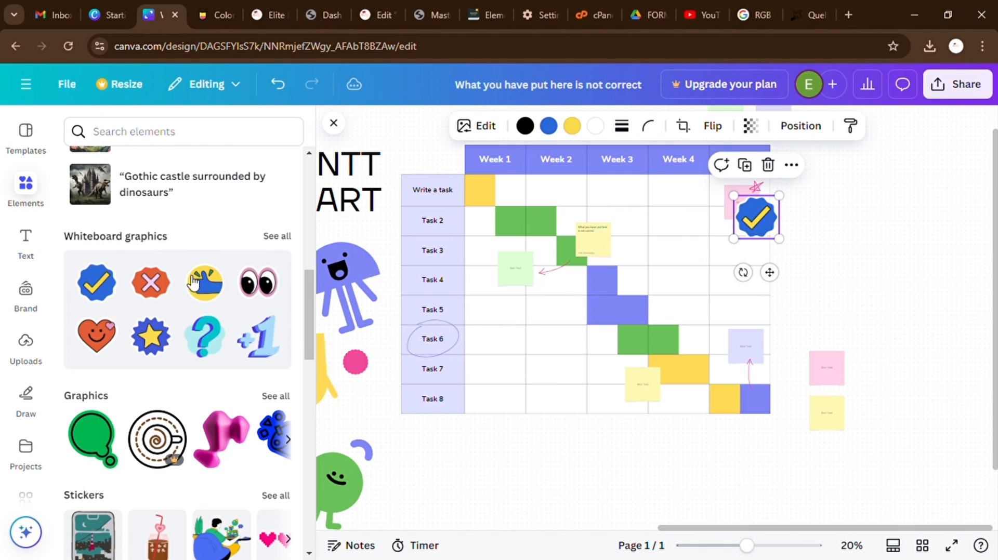
drag(150, 283, 503, 204)
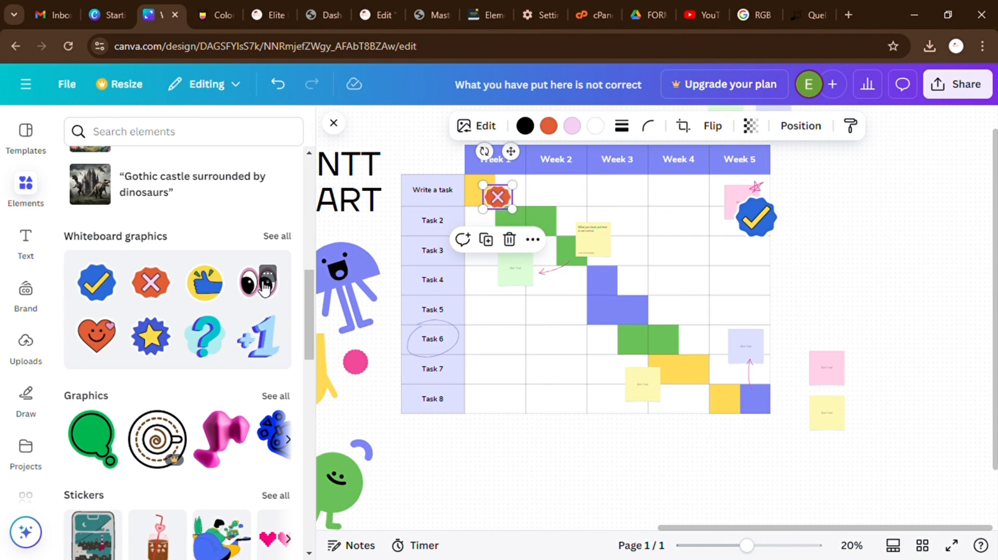
drag(265, 289, 697, 378)
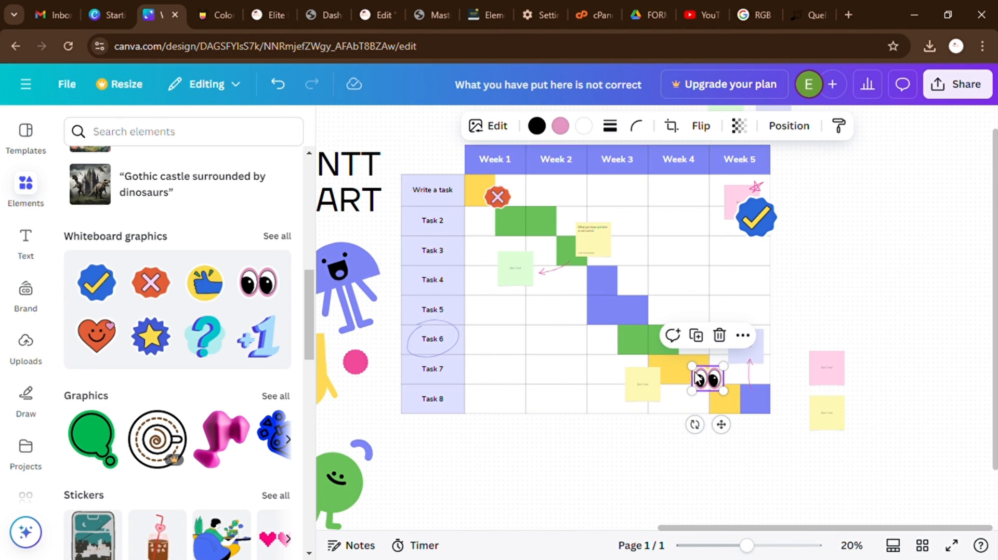
Nudge the cross graphic slightly lower beside Week 1's yellow bar and clear the selection
click(855, 290)
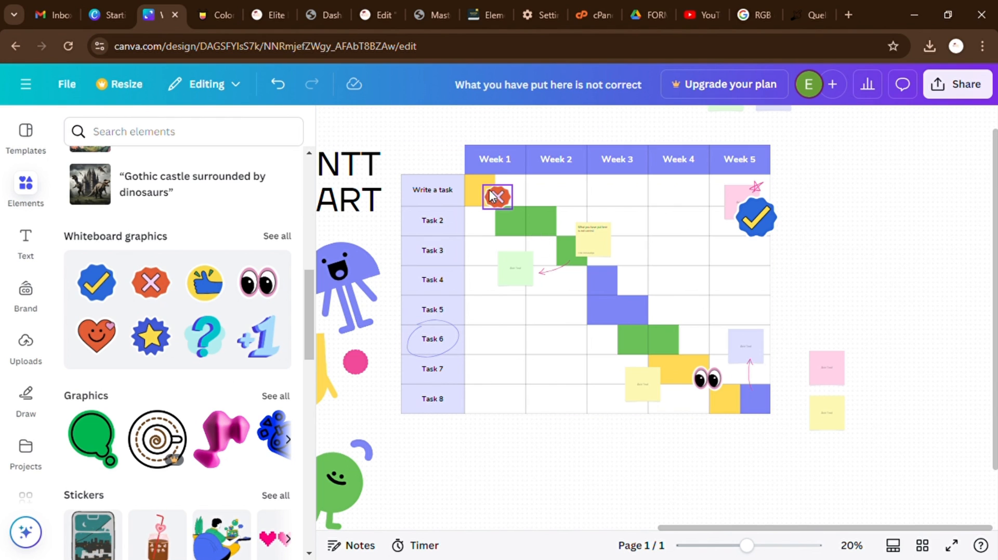
drag(497, 200, 498, 206)
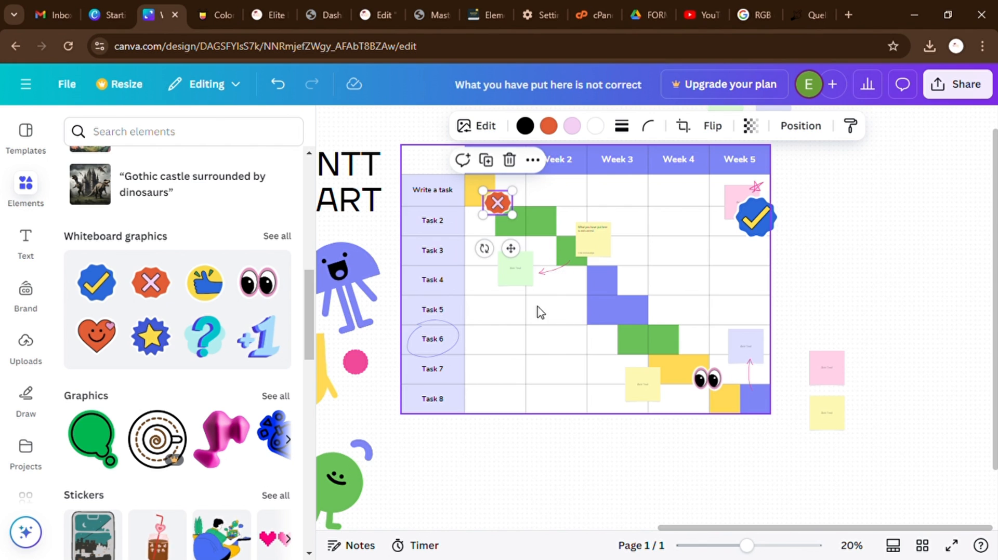
scroll(537, 310, down, 3)
scroll(134, 346, down, 3)
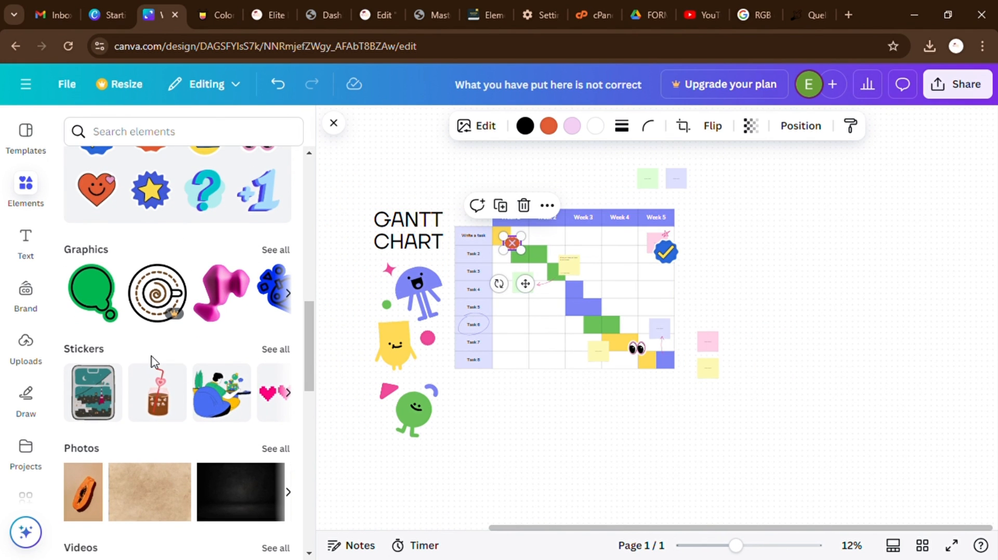
click(554, 474)
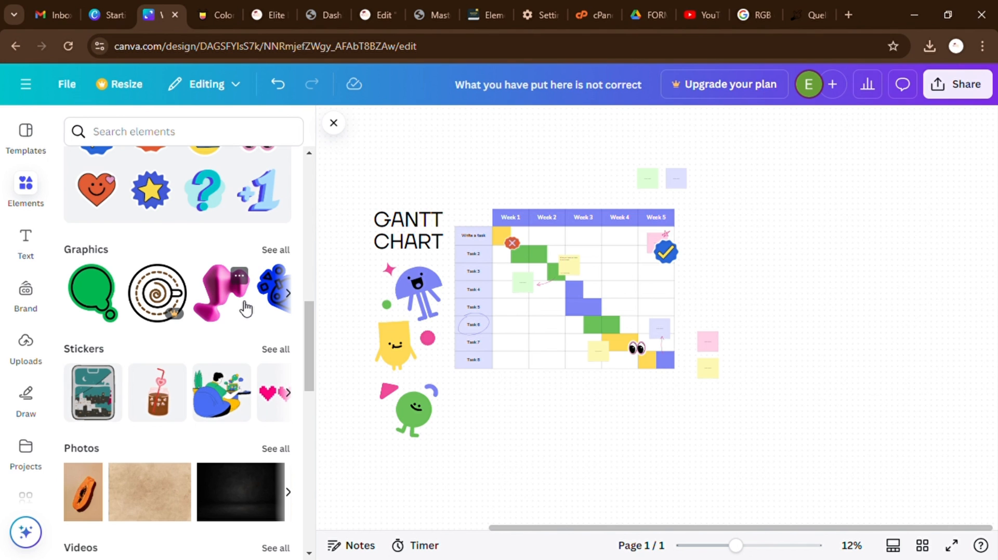
Examine the Canva Tips for Whiteboards cards beside the Gantt chart, especially the one about creating sticky notes
scroll(468, 291, up, 3)
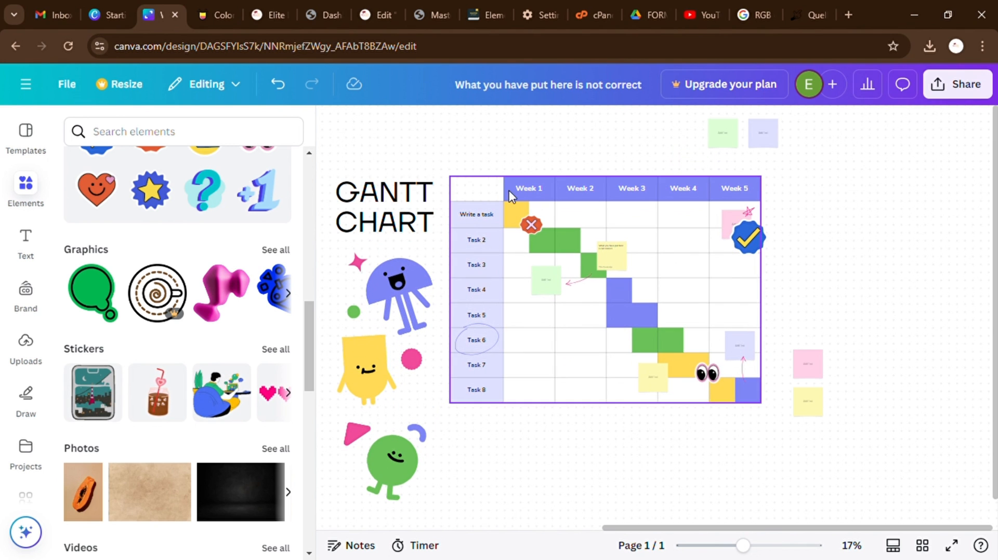
scroll(461, 312, left, 10)
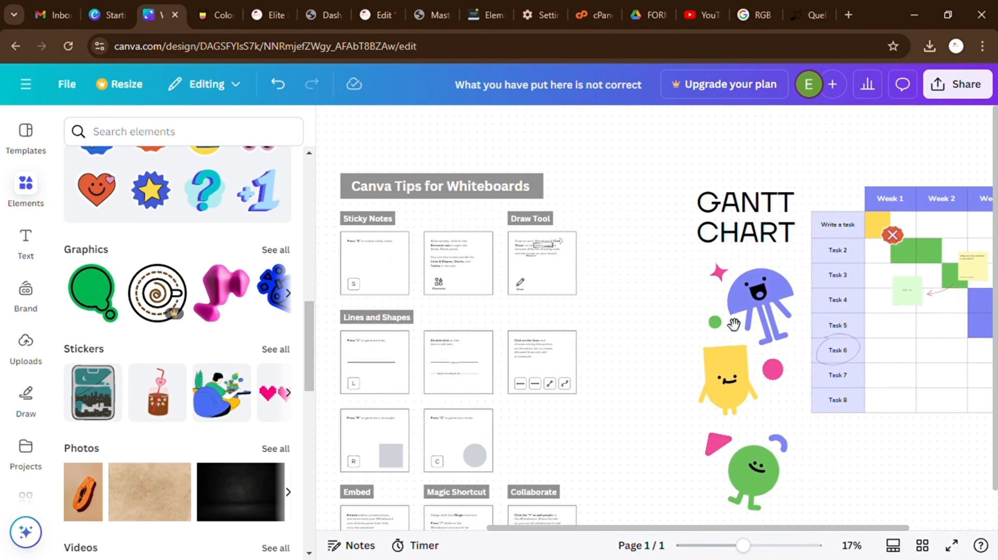
scroll(508, 306, up, 3)
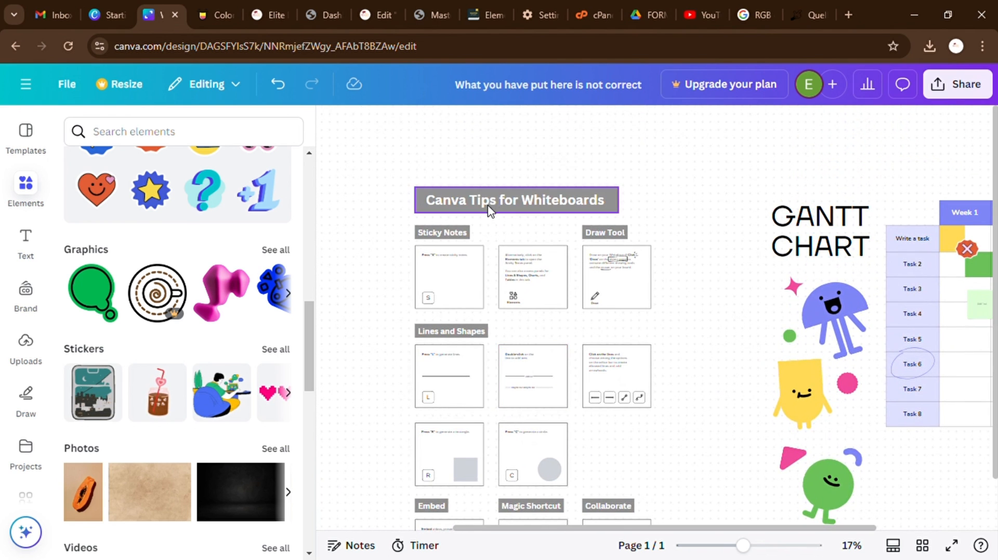
scroll(487, 211, up, 5)
scroll(487, 212, up, 1)
scroll(468, 312, left, 2)
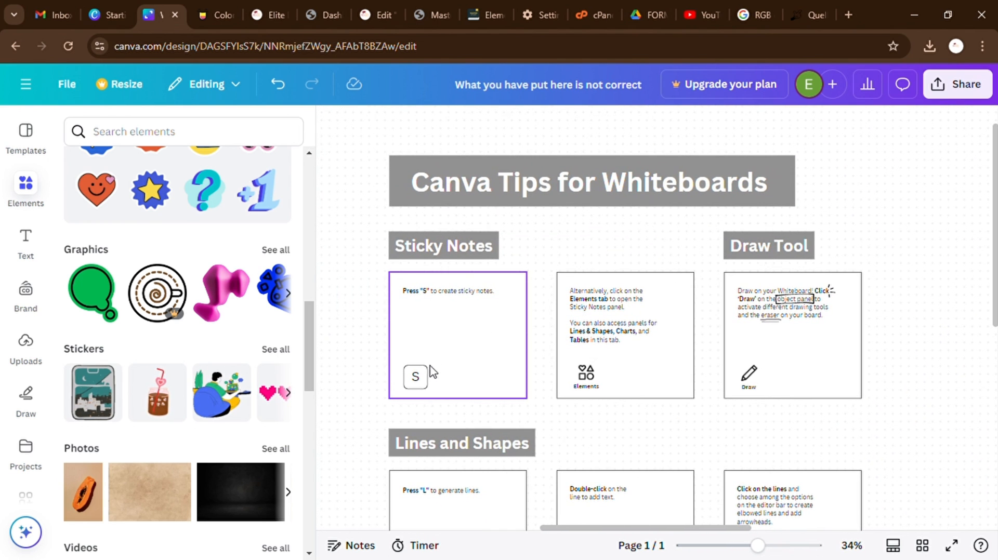
click(477, 338)
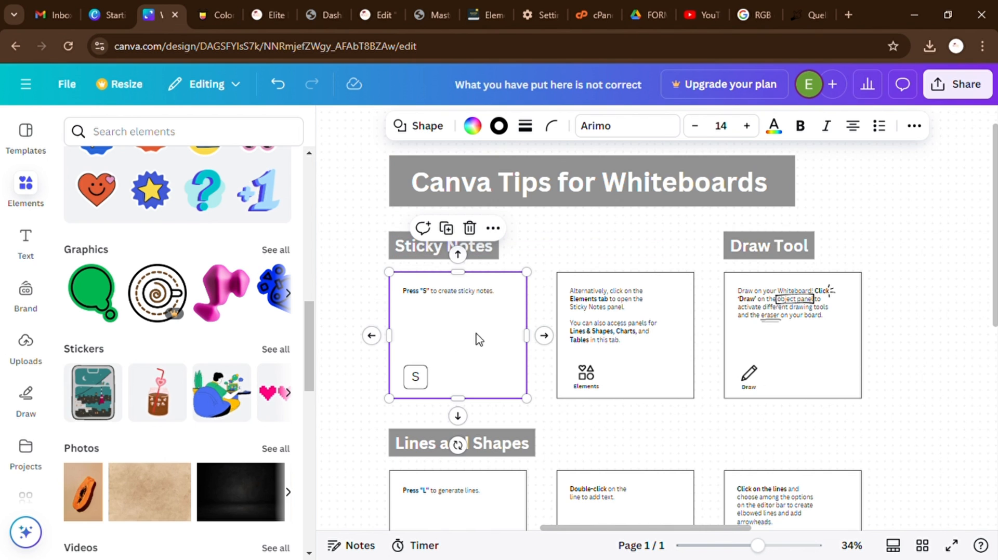
scroll(494, 298, down, 5)
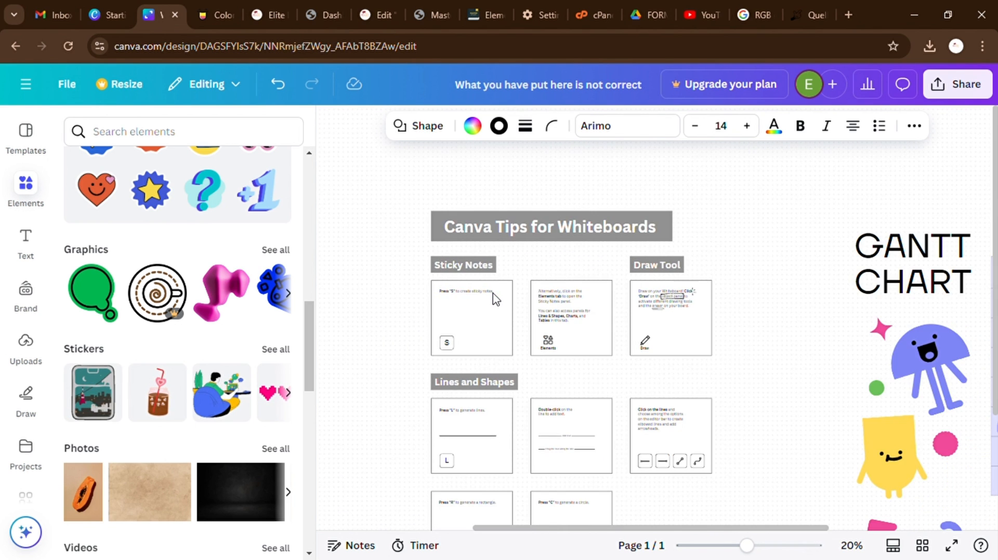
Place a square shape on the empty whiteboard area below the Gantt chart
drag(680, 430, 397, 254)
drag(555, 376, 503, 367)
click(498, 328)
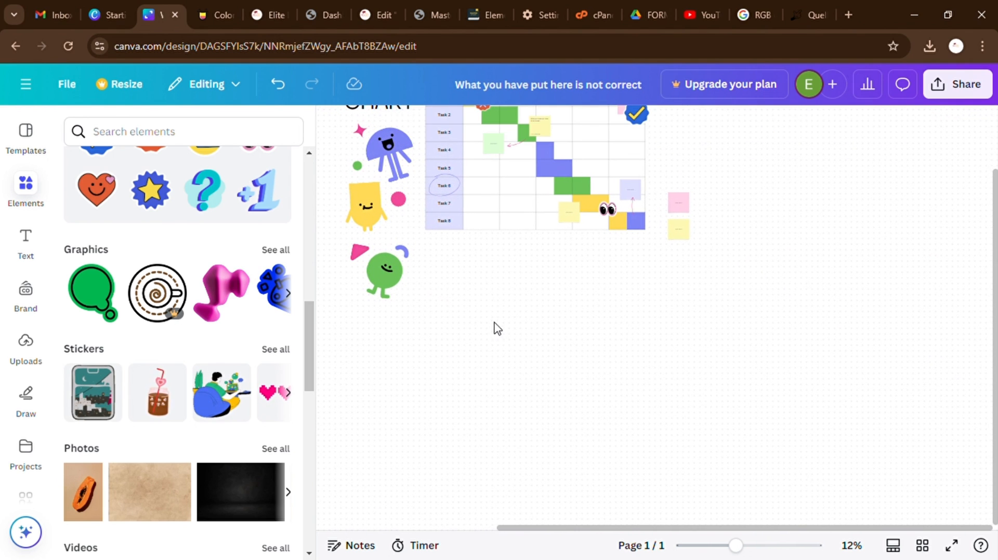
scroll(557, 292, down, 1)
scroll(557, 291, up, 2)
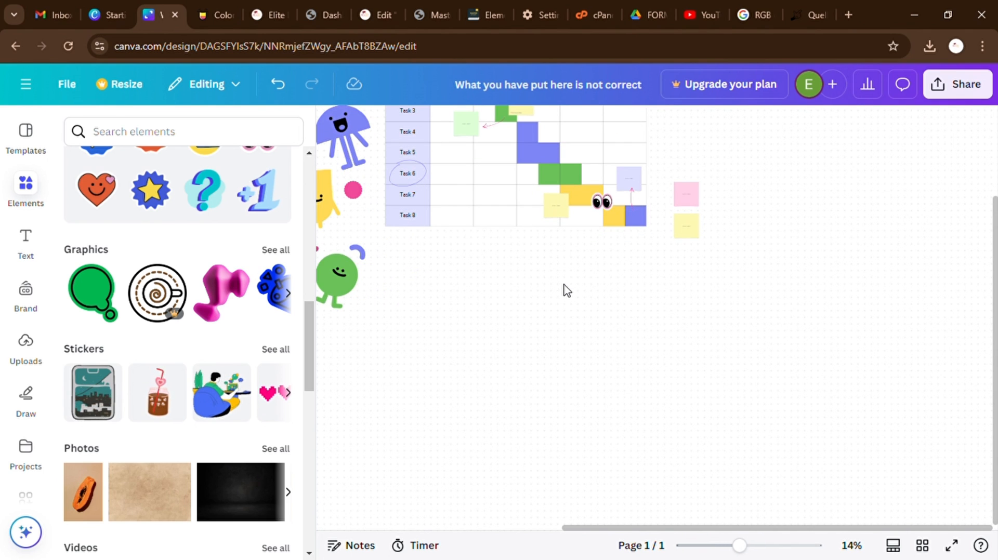
scroll(99, 297, up, 4)
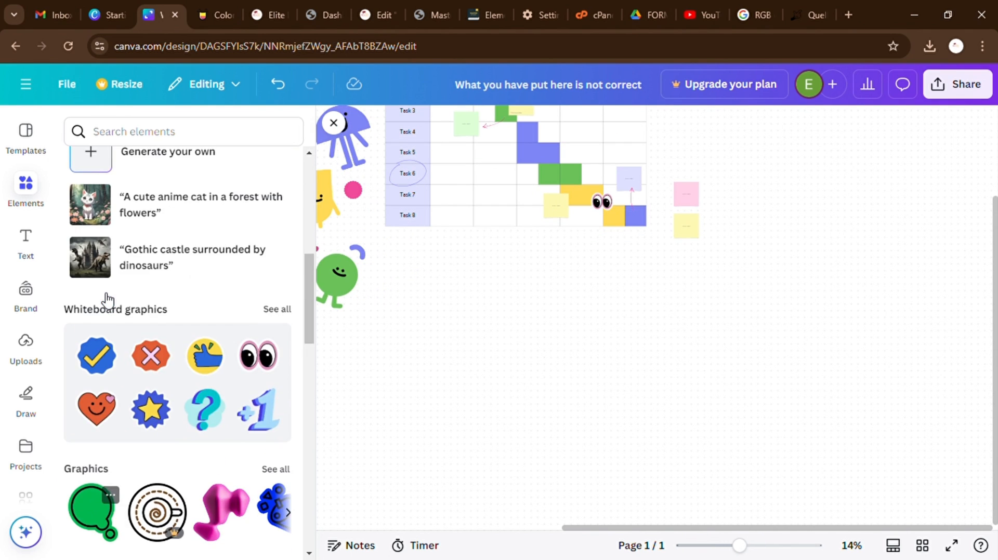
scroll(147, 289, up, 4)
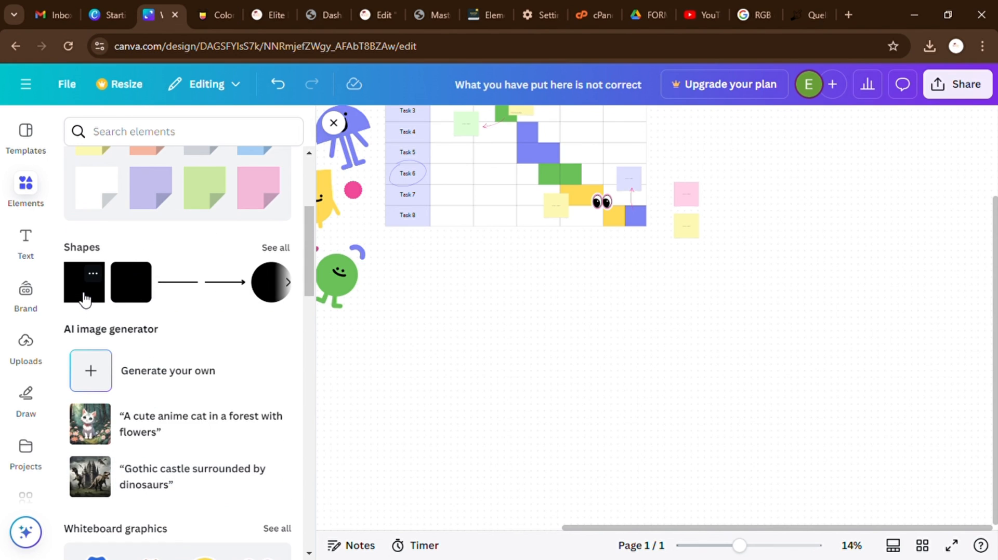
drag(85, 300, 550, 265)
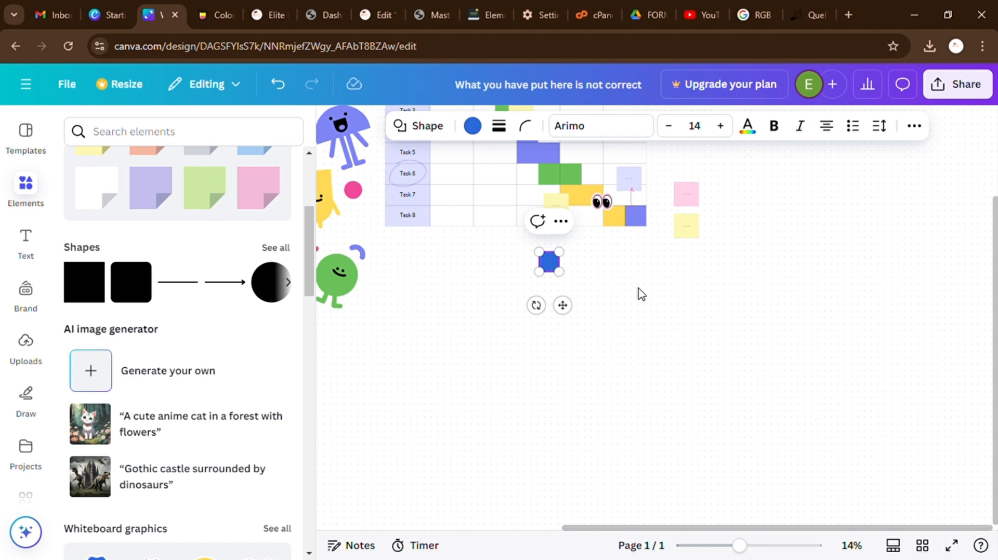
click(552, 264)
scroll(549, 266, up, 5)
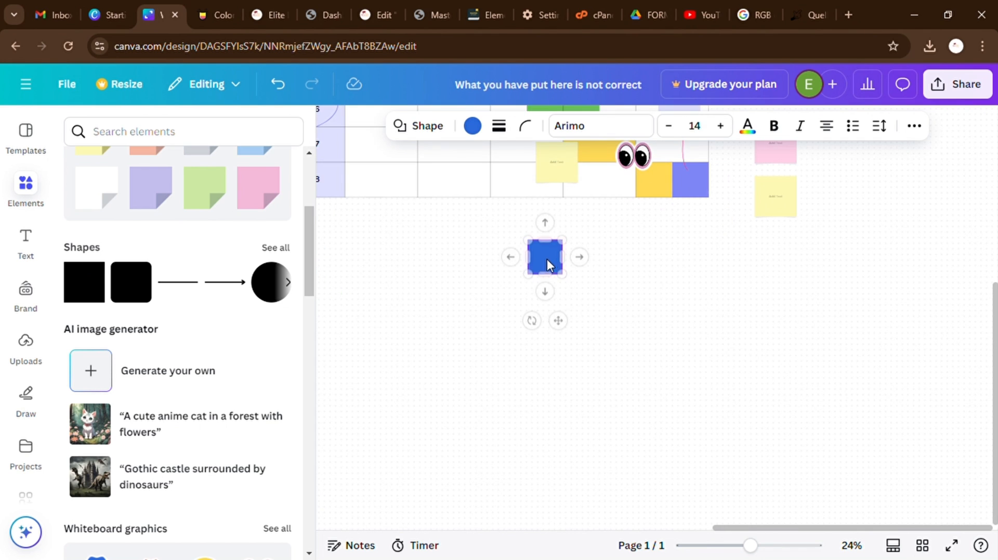
right_click(550, 264)
click(490, 314)
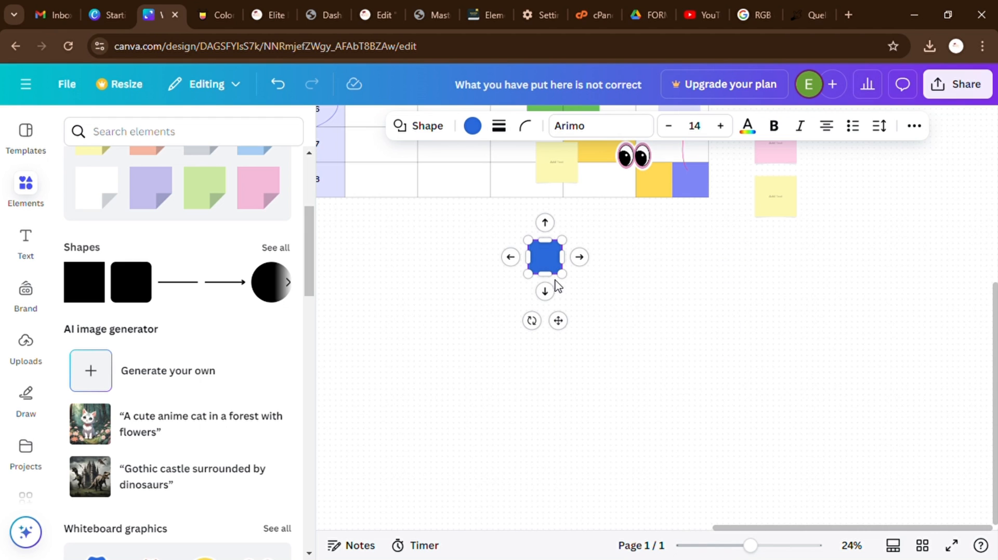
scroll(555, 285, up, 3)
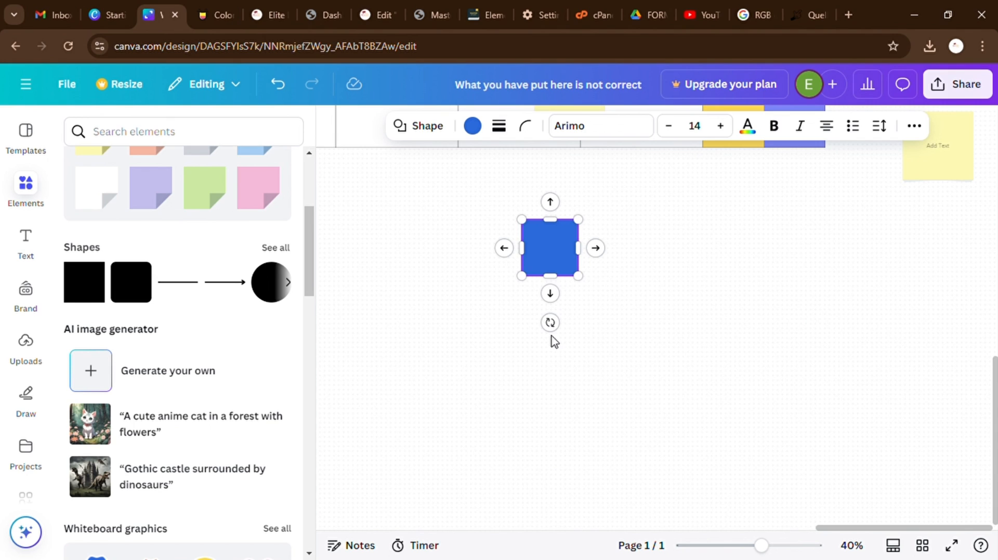
drag(551, 342, 560, 373)
key(ctrl+z)
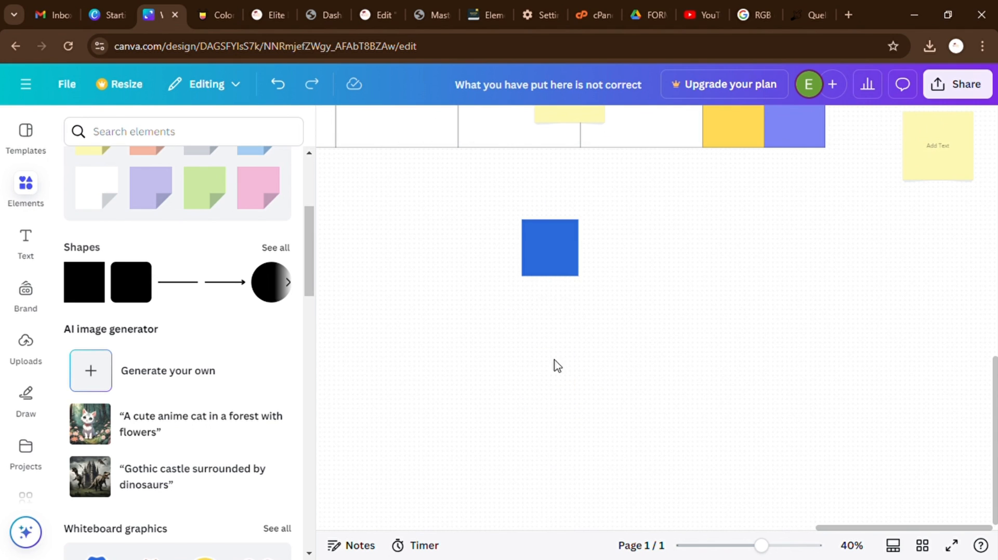
Disable Quick Flow for the blue square and enable it again
click(547, 241)
right_click(540, 238)
key(Escape)
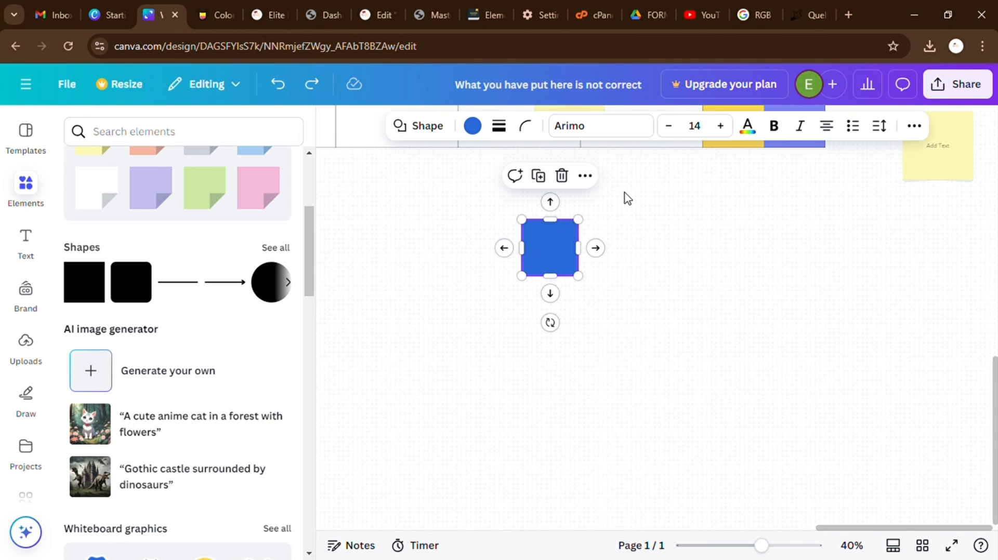
click(654, 224)
click(558, 250)
right_click(556, 250)
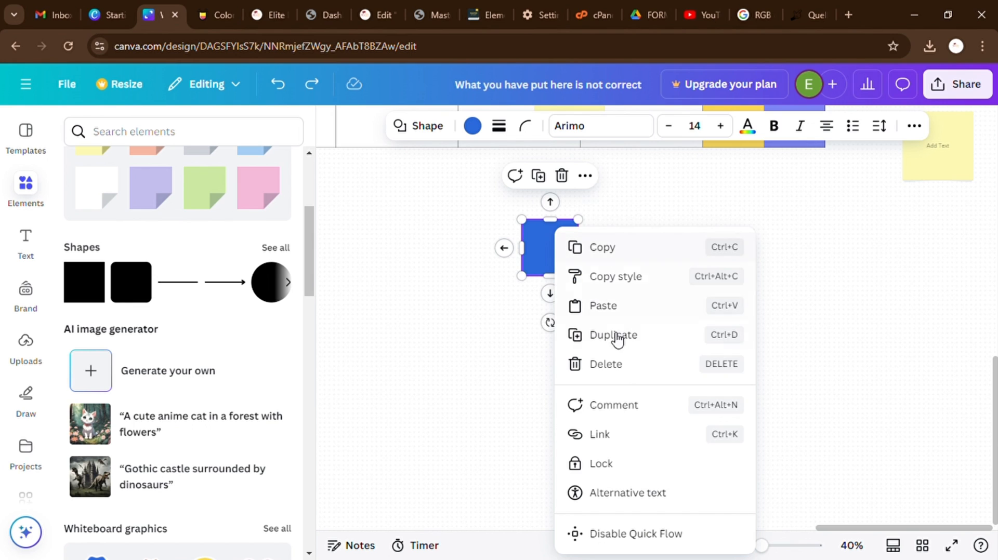
click(673, 543)
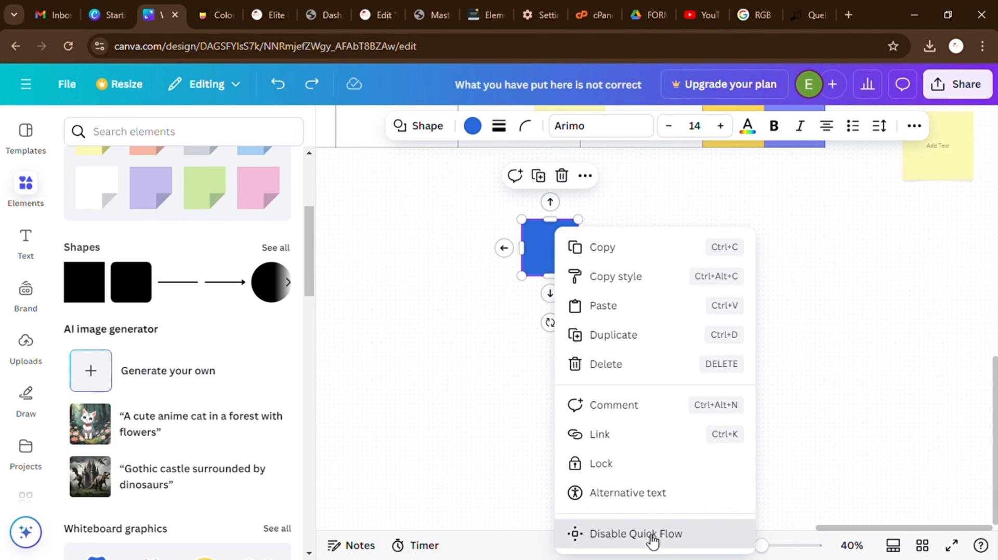
right_click(546, 251)
click(629, 535)
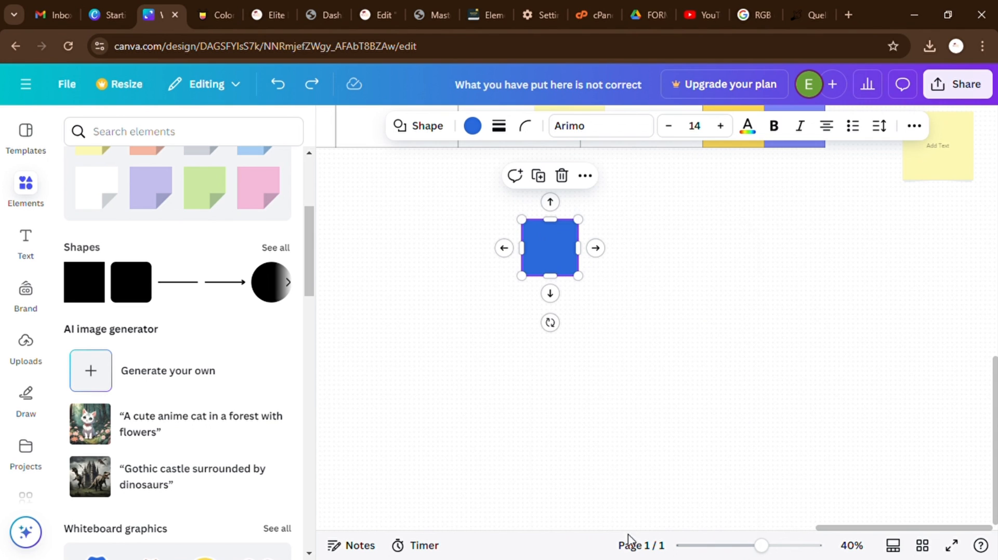
Branch two connected rectangles from the underside of the blue square with Quick Flow, one below-left and one below-right
scroll(617, 255, down, 3)
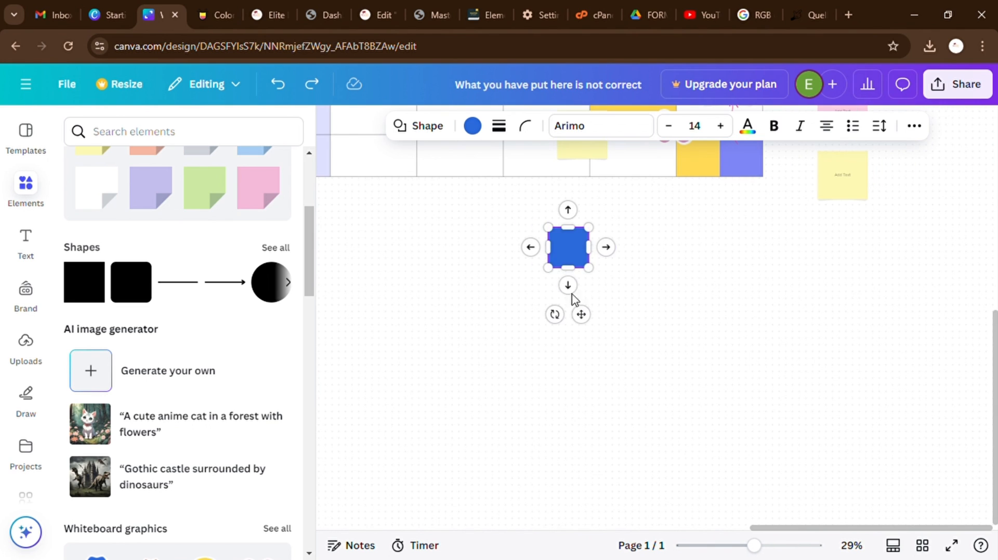
drag(576, 286, 457, 361)
click(511, 363)
click(570, 265)
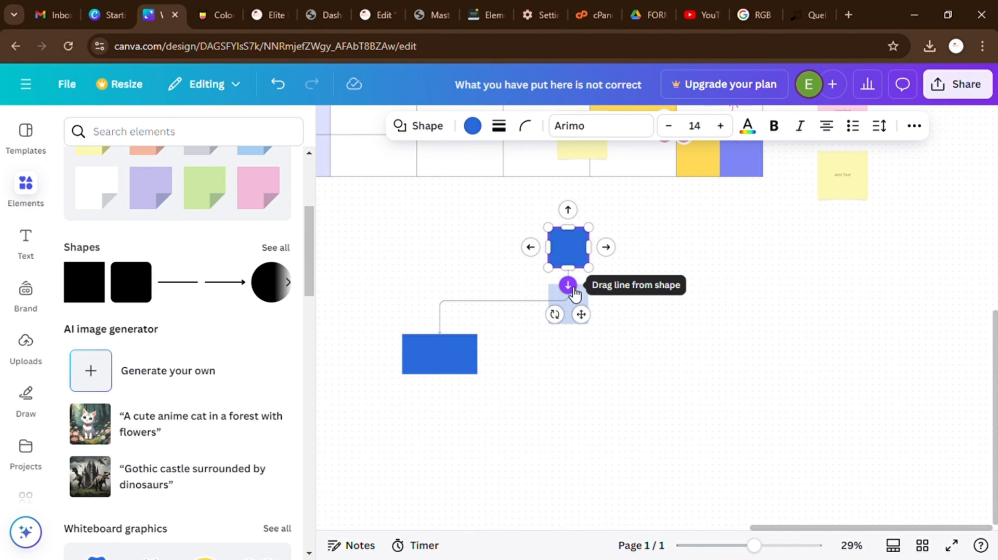
drag(570, 285, 741, 367)
click(783, 248)
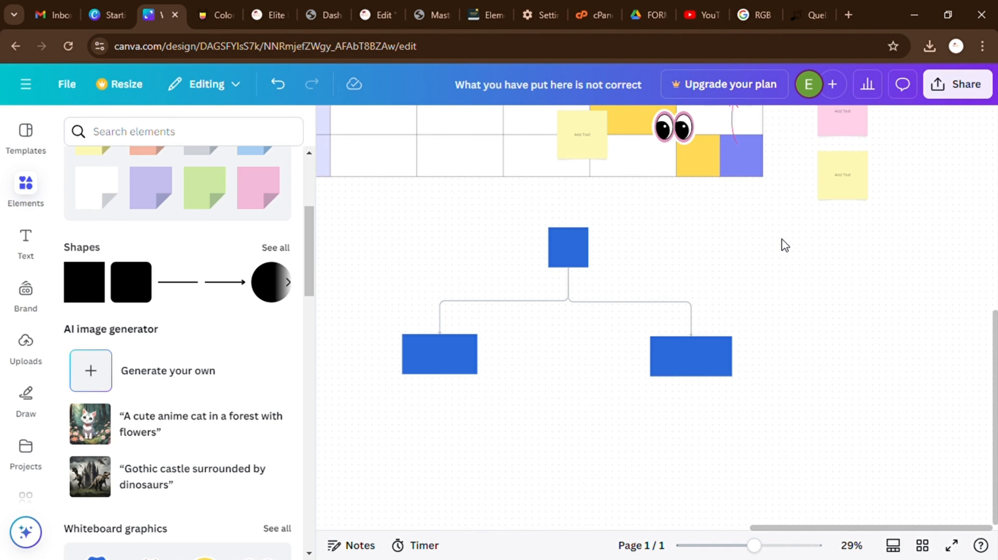
Extend the flowchart with a connected rectangle below and to the left of the right-hand rectangle
click(570, 252)
click(683, 356)
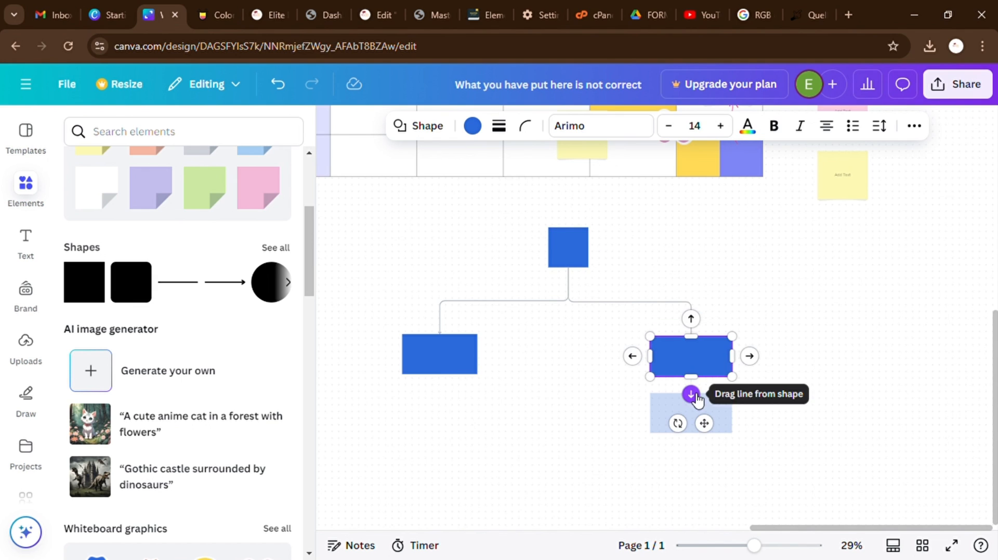
drag(690, 394, 561, 434)
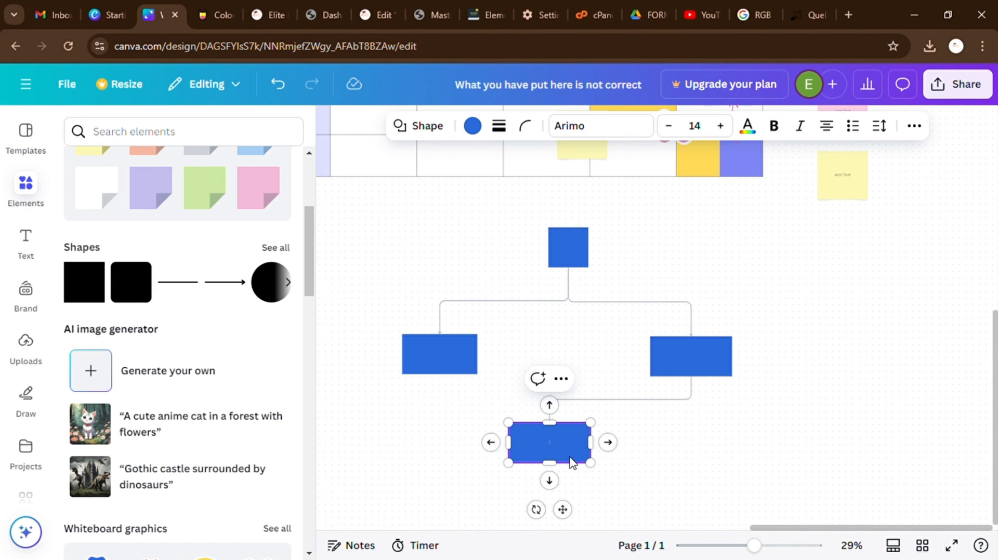
Try filling the lowest flowchart rectangle with periwinkle, and undo that fill together with the stray shape drawn over it
click(472, 125)
click(161, 283)
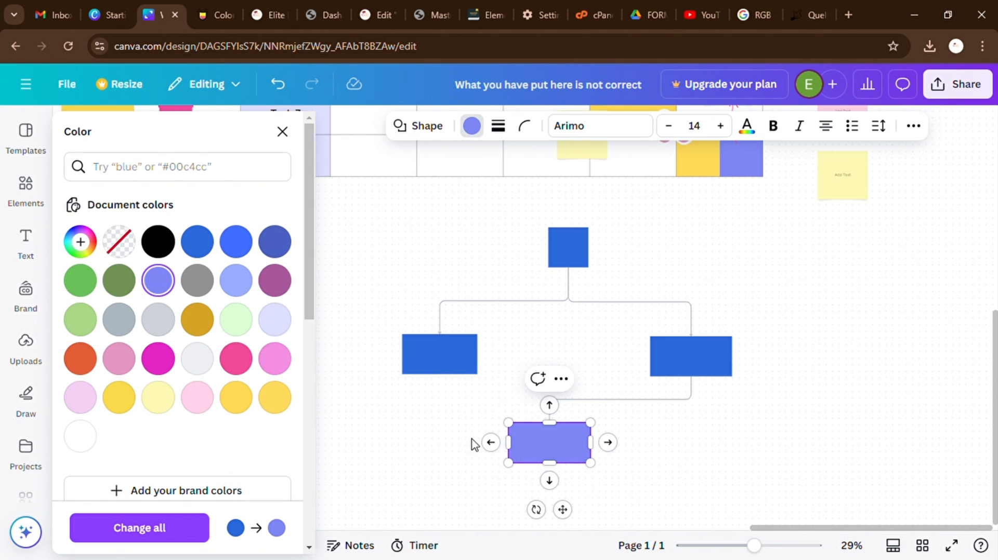
drag(550, 408, 561, 456)
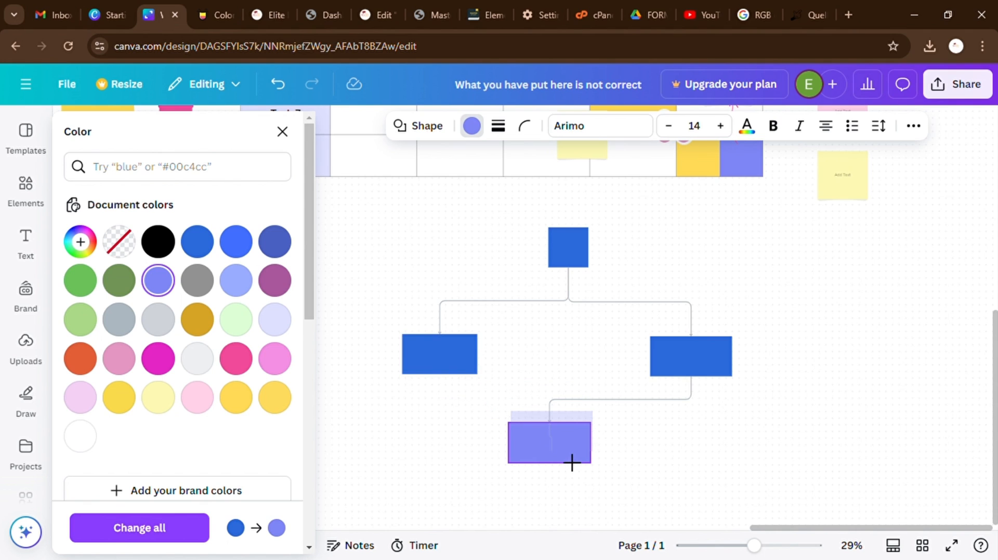
click(572, 459)
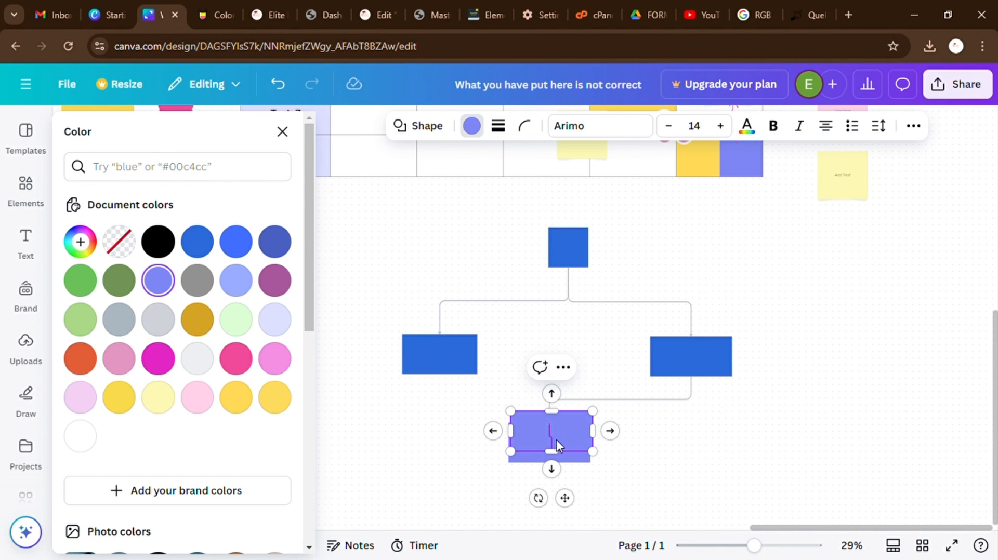
click(652, 447)
key(ctrl+z)
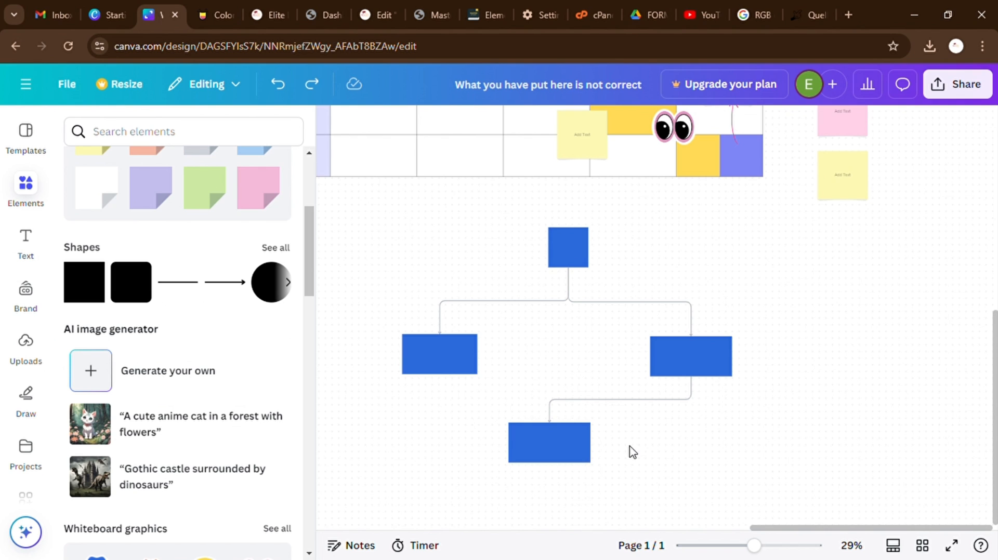
Fill the lowest flowchart rectangle with medium grey from the document colors
click(568, 452)
click(473, 126)
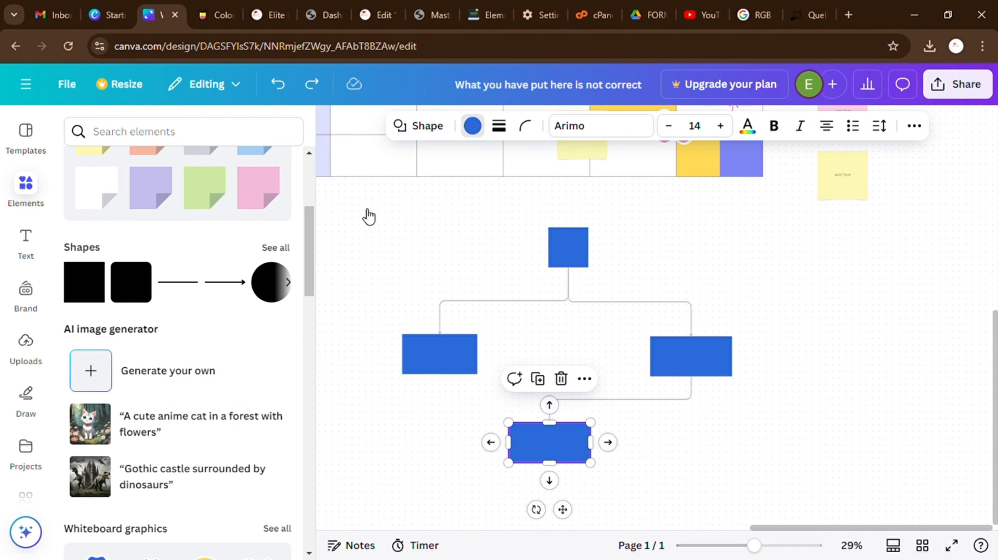
click(198, 280)
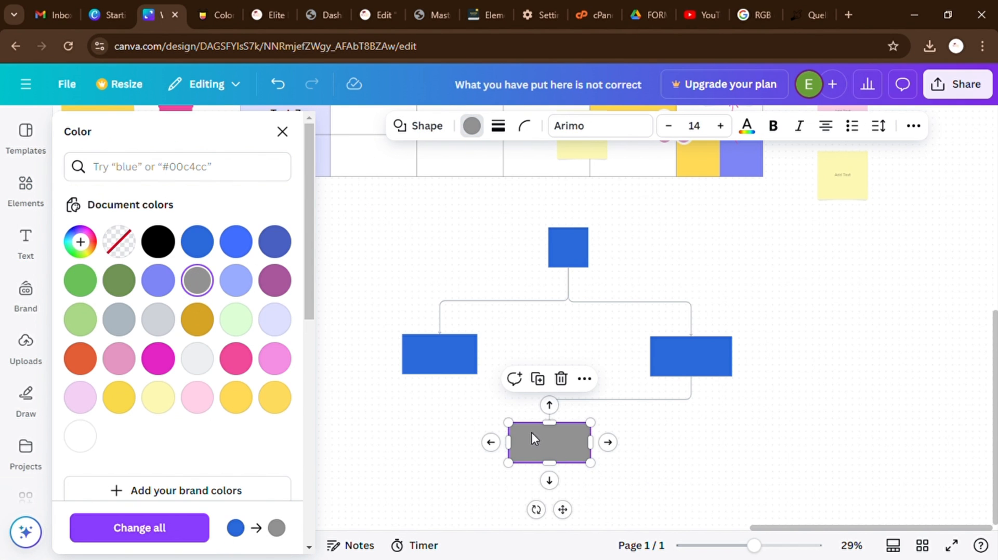
scroll(531, 432, up, 3)
click(726, 469)
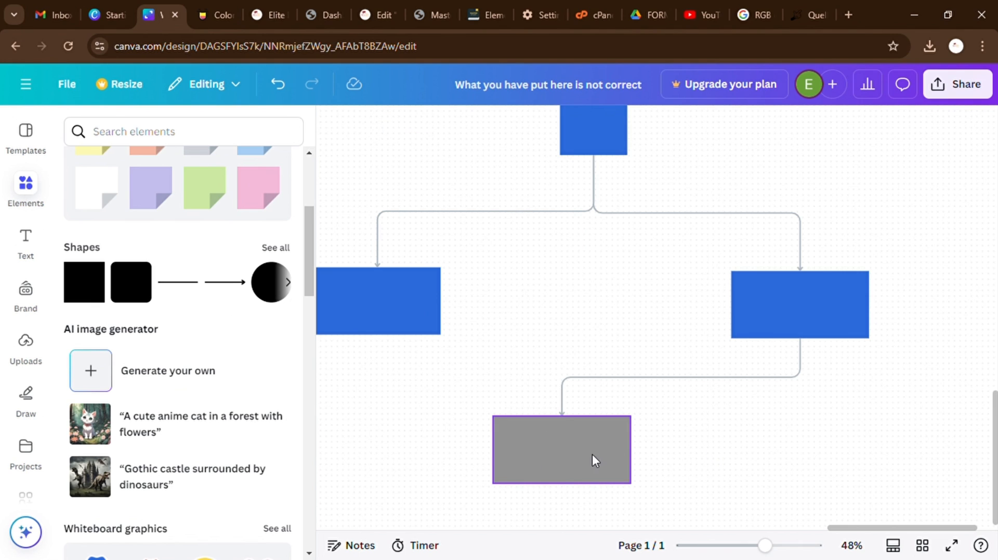
Connect the top of the grey rectangle to the underside of the left blue rectangle with a Quick Flow line
click(557, 445)
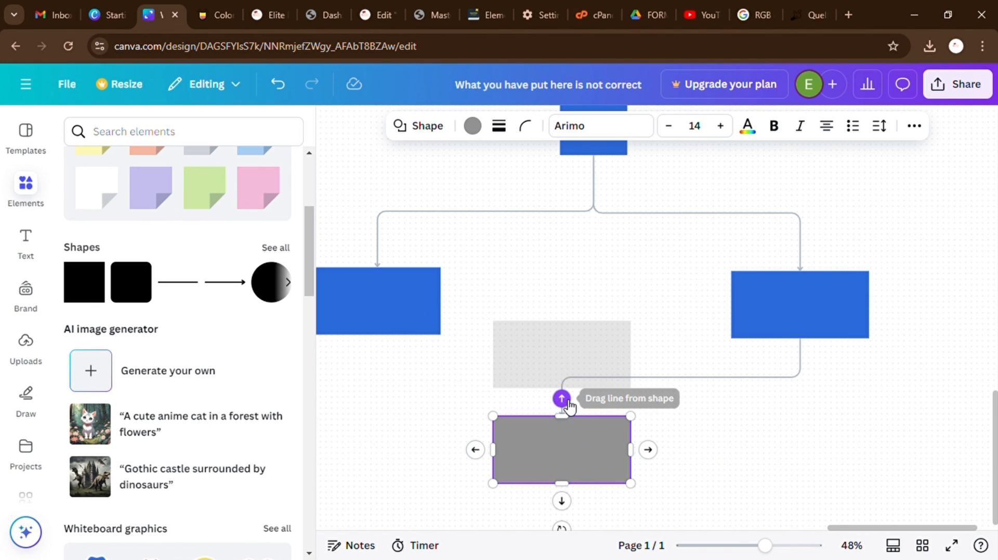
drag(561, 399, 383, 341)
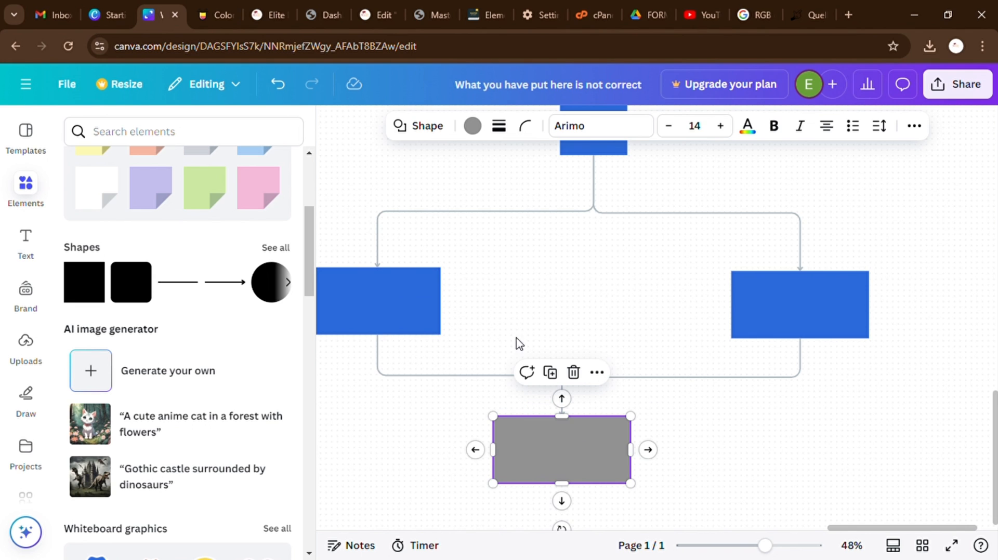
click(577, 318)
scroll(638, 343, down, 2)
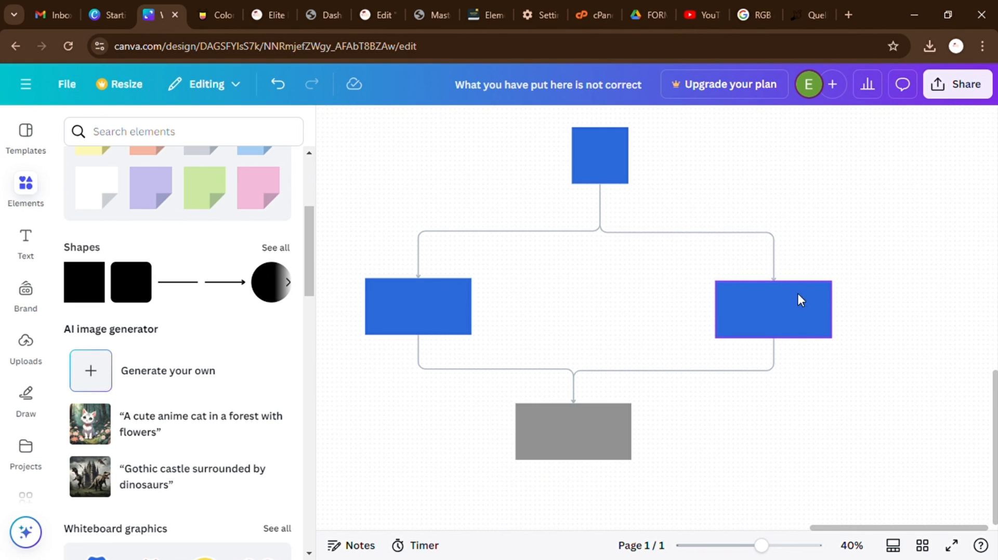
Connect the right side of the right-hand blue rectangle to the right side of the top blue square
drag(797, 298, 802, 298)
drag(896, 310, 647, 164)
click(893, 200)
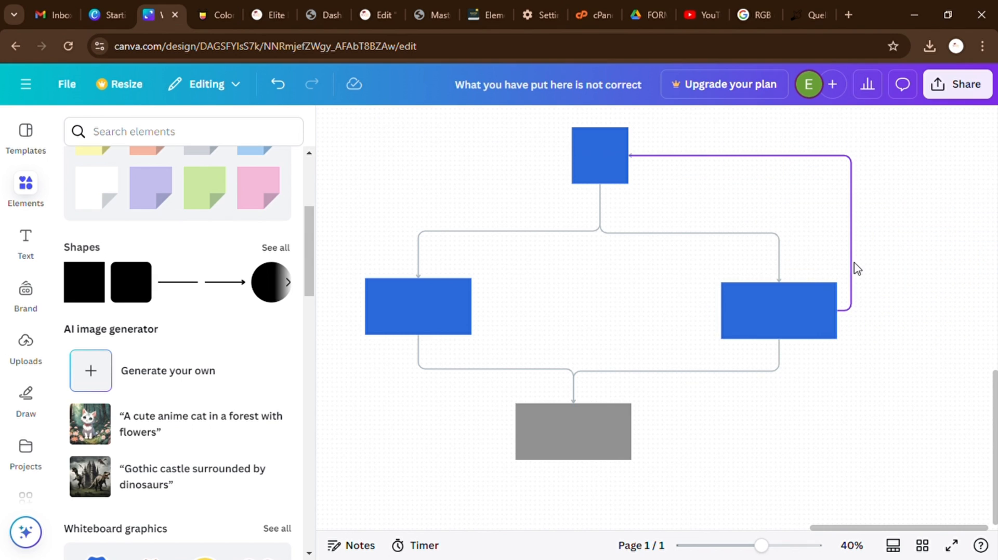
Set the connector between the right-hand rectangle and the top square to line weight 29 and color it light green
click(673, 162)
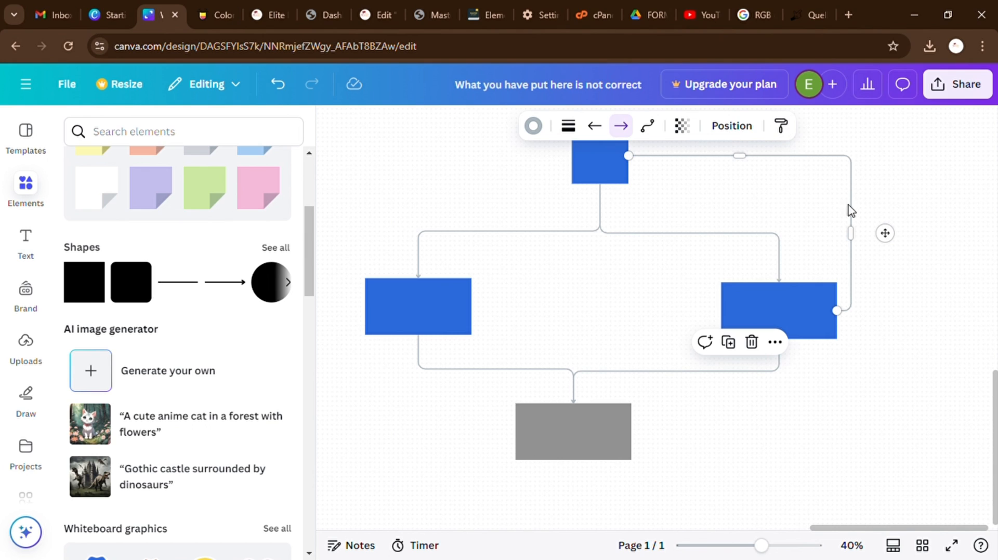
click(759, 183)
click(764, 157)
click(568, 126)
drag(476, 256, 517, 266)
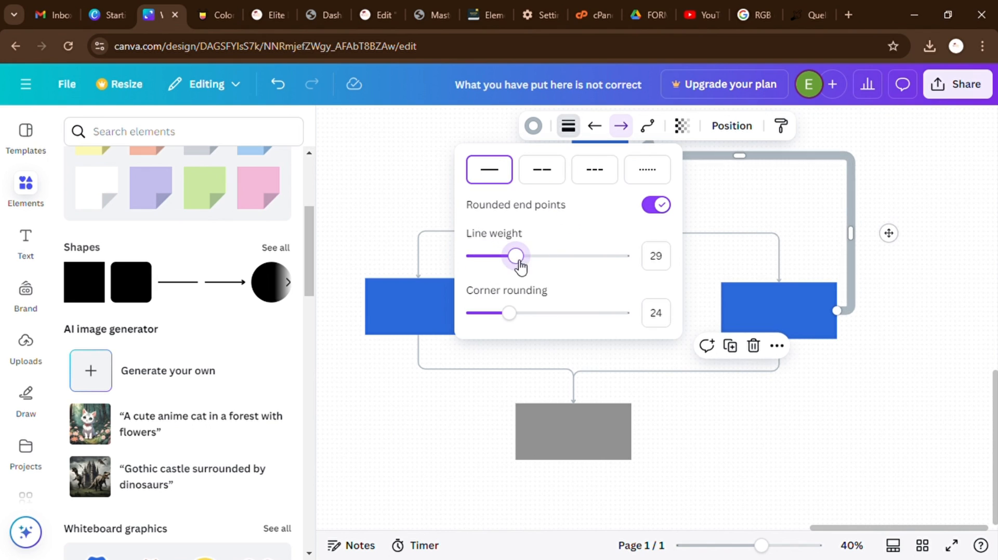
click(534, 126)
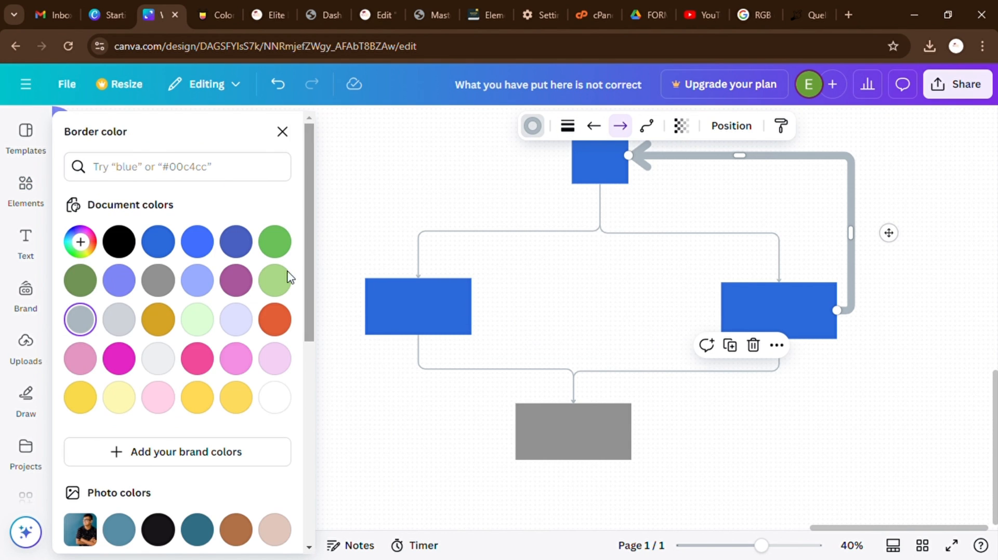
click(273, 283)
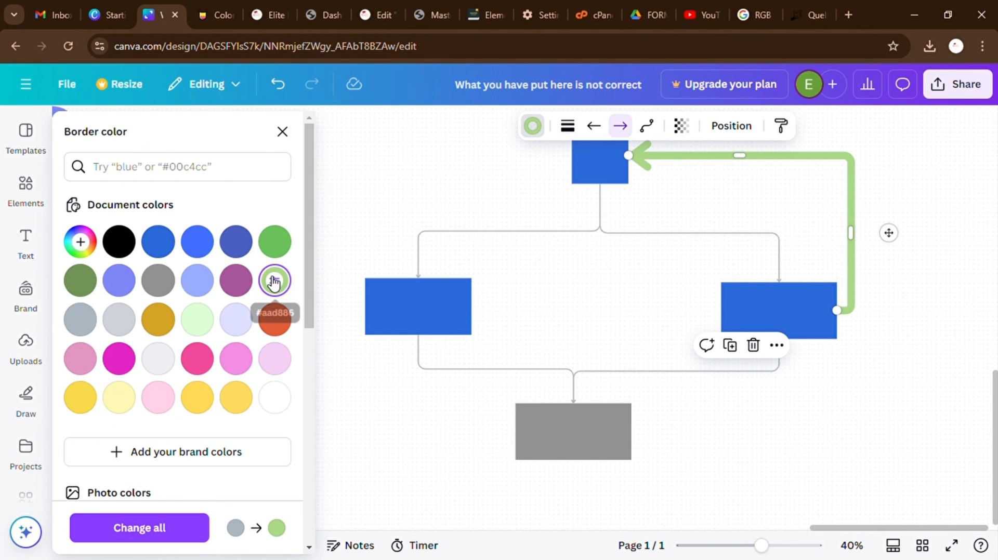
Give the green connector an open circle end at the top square and a solid triangle arrowhead at the right-hand rectangle
click(630, 134)
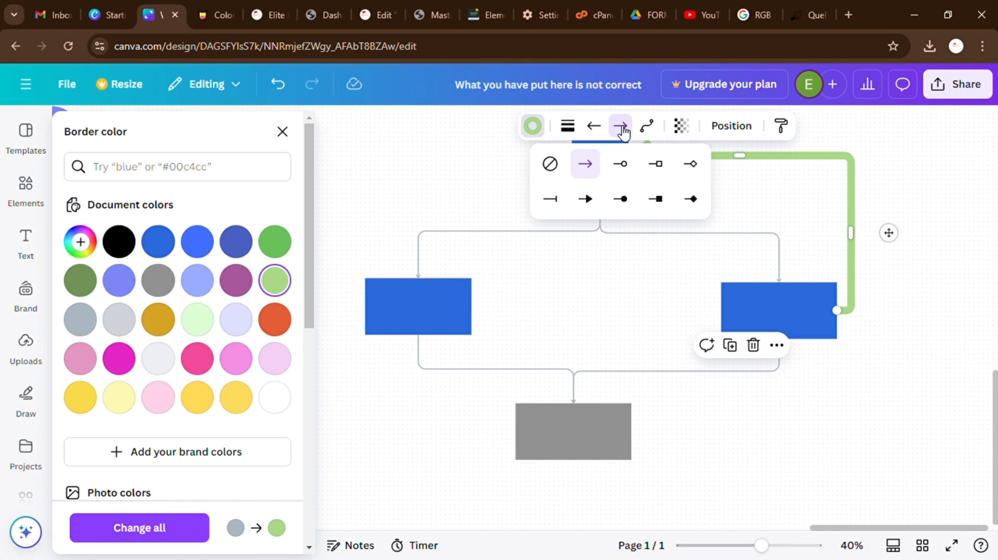
click(622, 166)
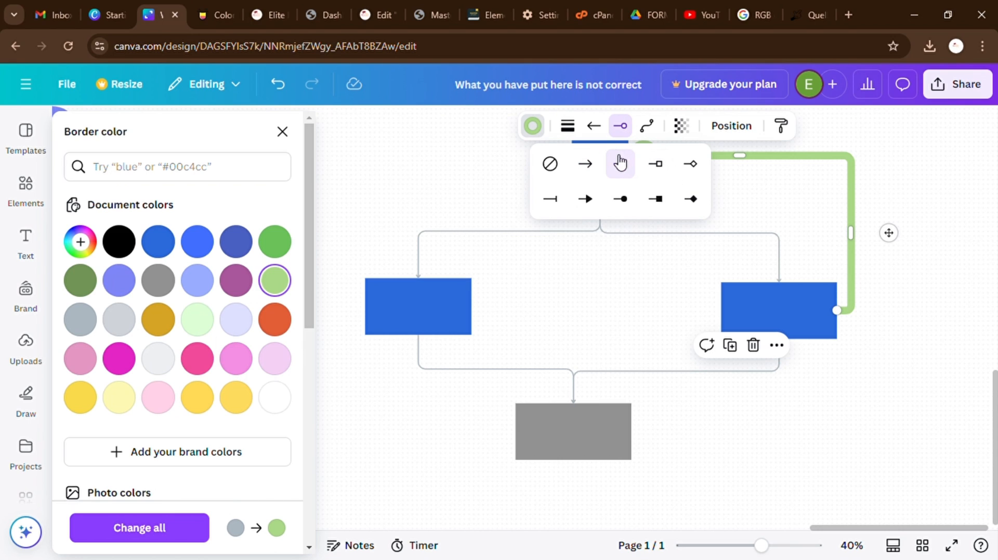
click(822, 272)
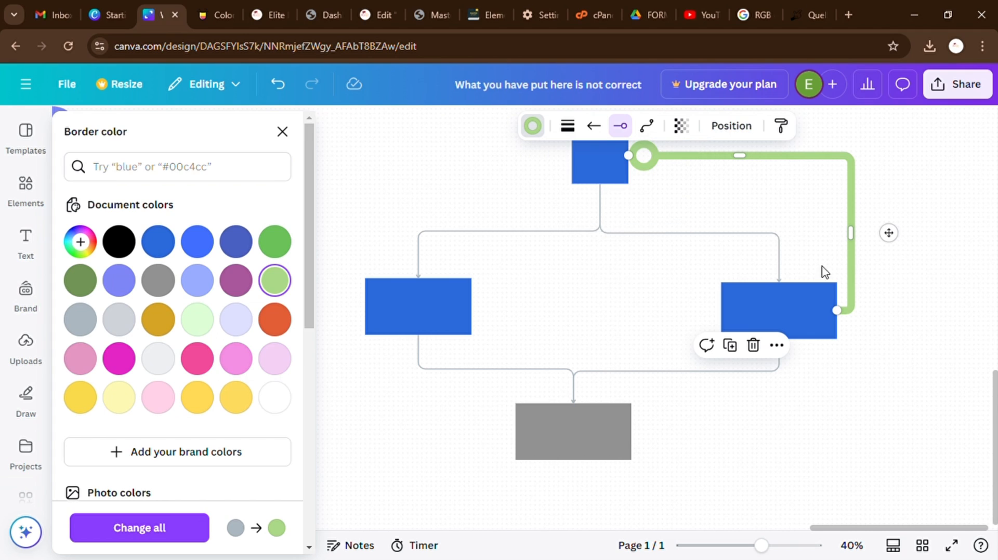
click(594, 126)
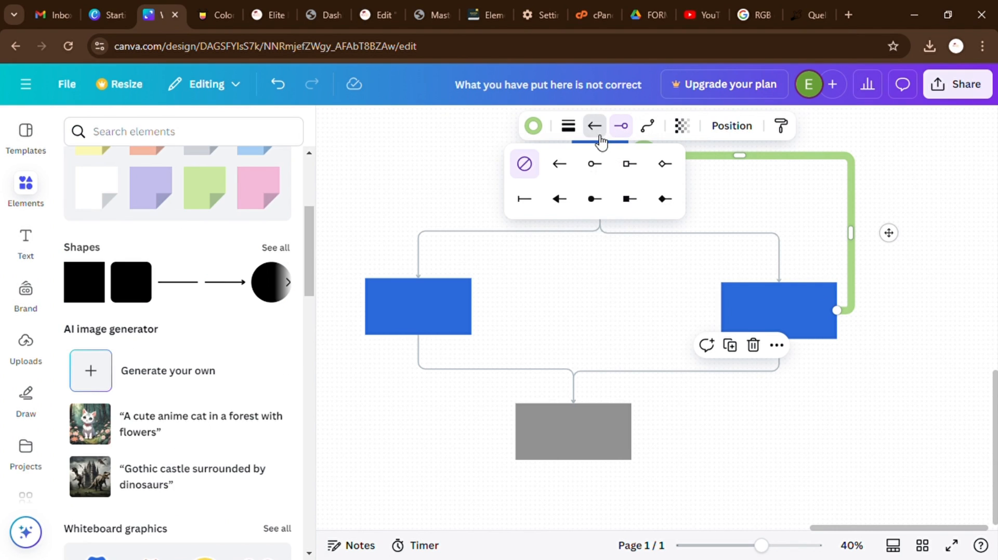
click(560, 199)
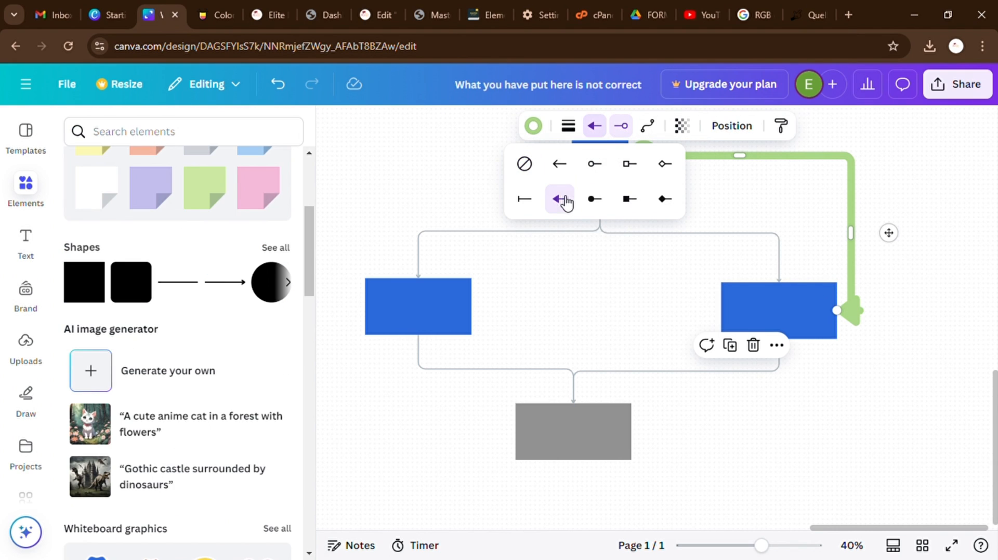
Set the green connector's line weight to 13 and its corner rounding to 34
click(568, 126)
drag(517, 259, 497, 266)
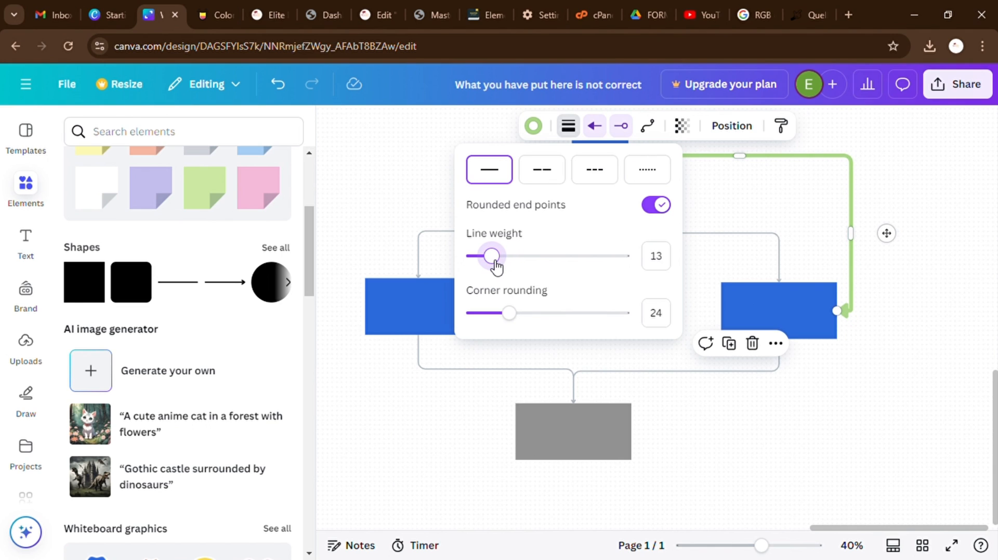
mouse_move(516, 318)
mouse_down()
mouse_move(504, 323)
mouse_move(582, 325)
mouse_move(519, 327)
mouse_move(510, 317)
mouse_move(548, 319)
mouse_move(496, 327)
mouse_move(540, 328)
mouse_move(511, 328)
mouse_move(525, 327)
mouse_up()
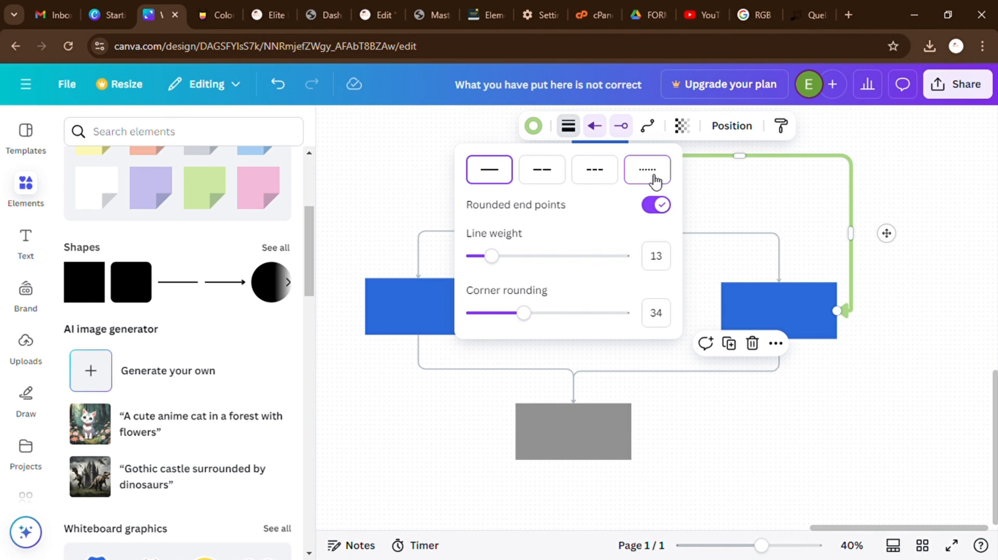
Try the dotted, short-dash and long-dash styles on the green connector, ending with the solid style
click(654, 180)
click(597, 171)
click(543, 174)
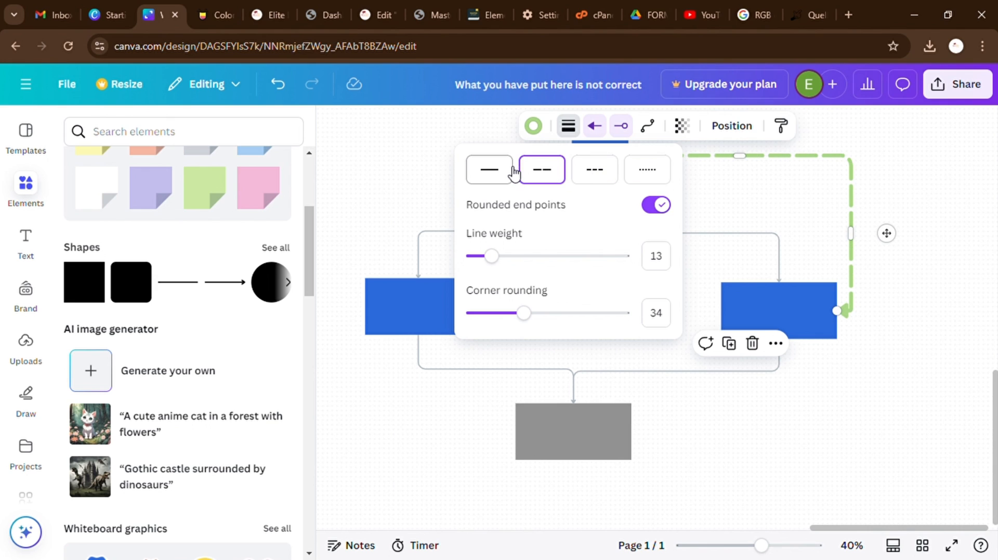
click(513, 171)
click(861, 358)
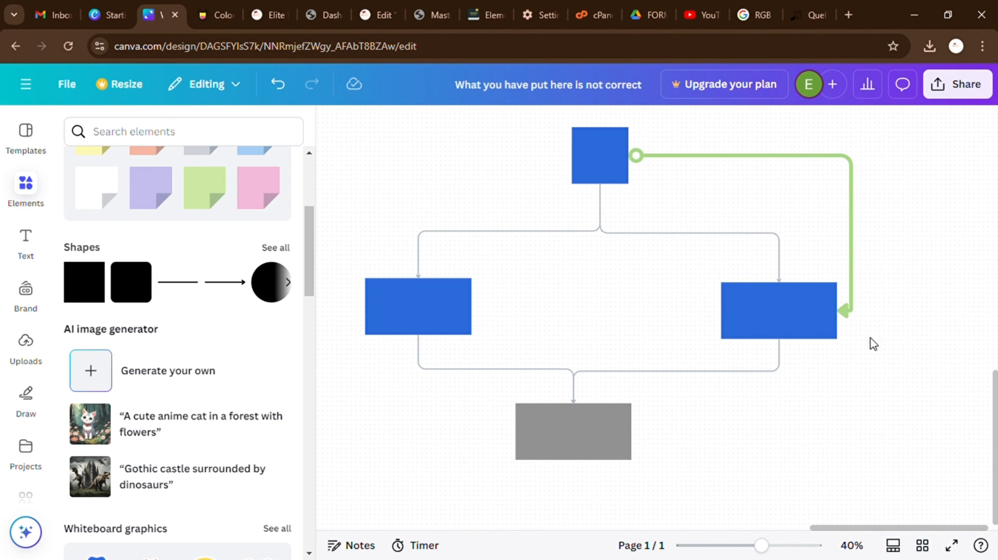
Disable Quick Flow for the top blue square
scroll(855, 323, down, 2)
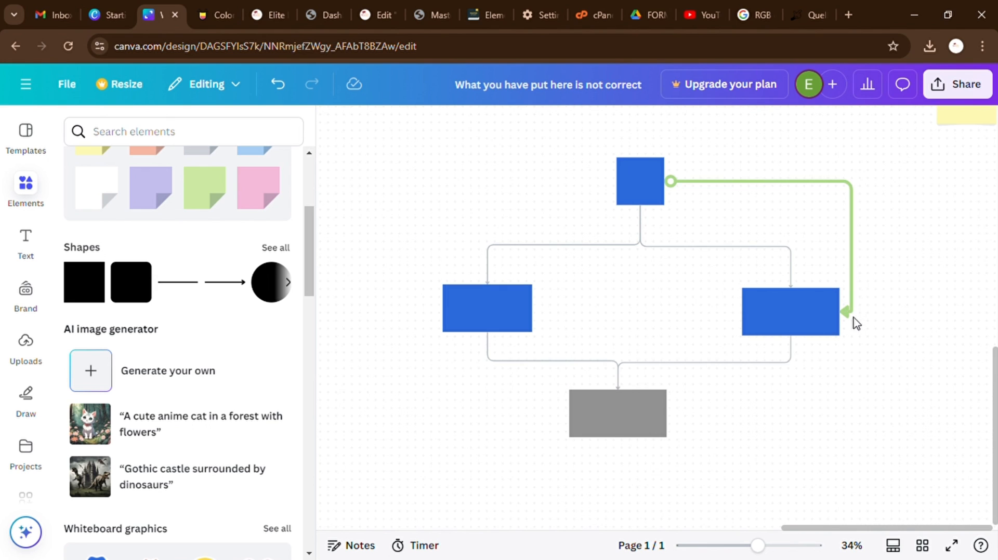
click(650, 200)
right_click(556, 173)
click(650, 165)
click(644, 168)
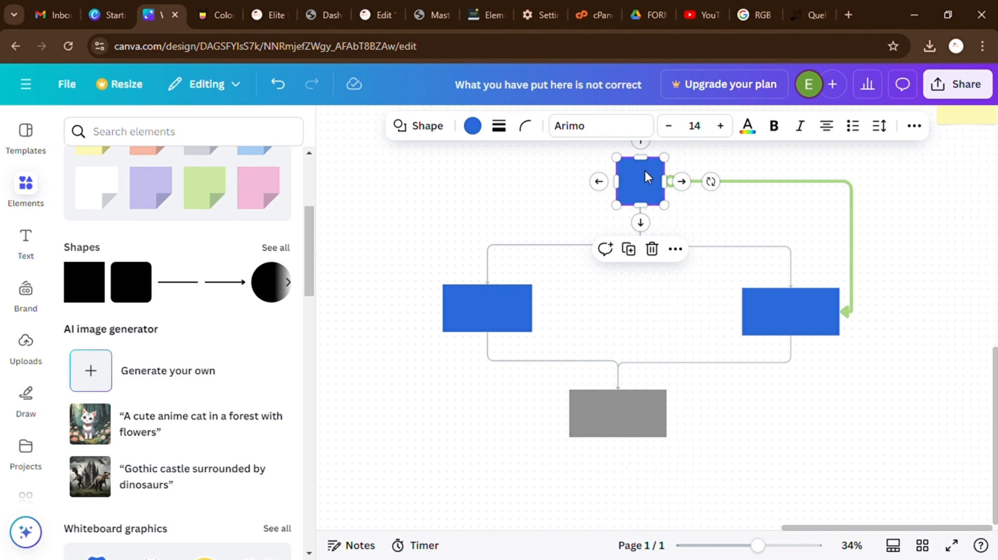
right_click(644, 169)
click(700, 518)
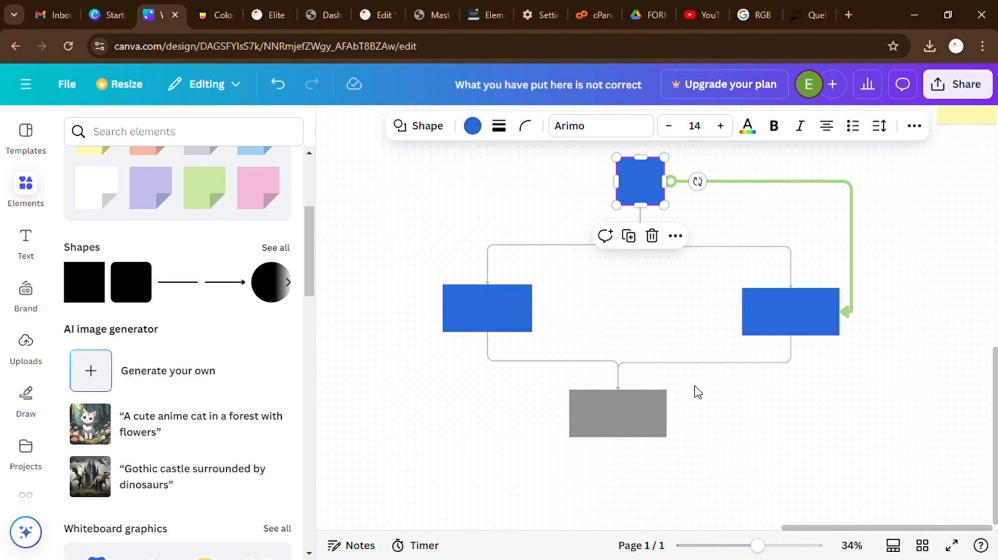
Undo the green connector's last line style change and enable Quick Flow for the top blue square
key(ctrl+z)
right_click(648, 176)
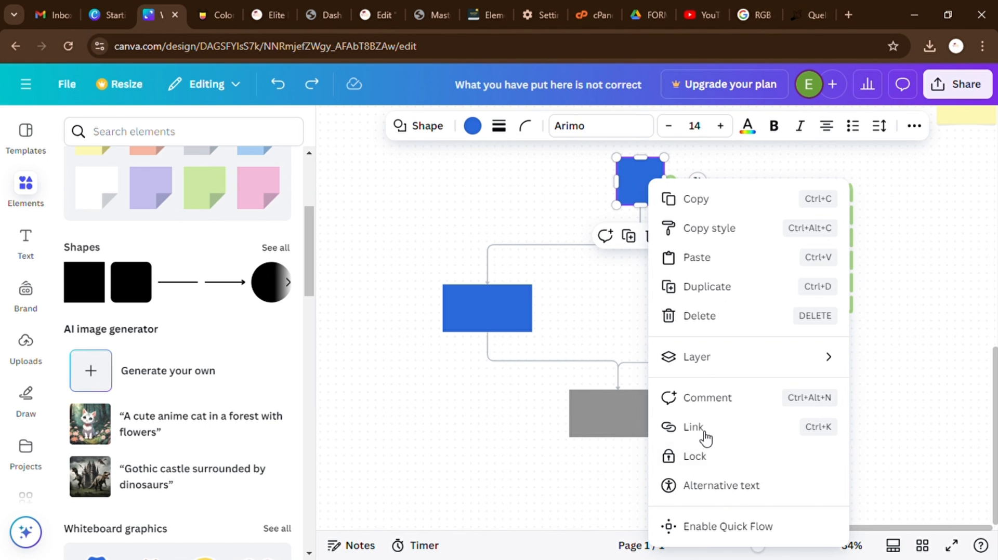
click(702, 527)
click(627, 331)
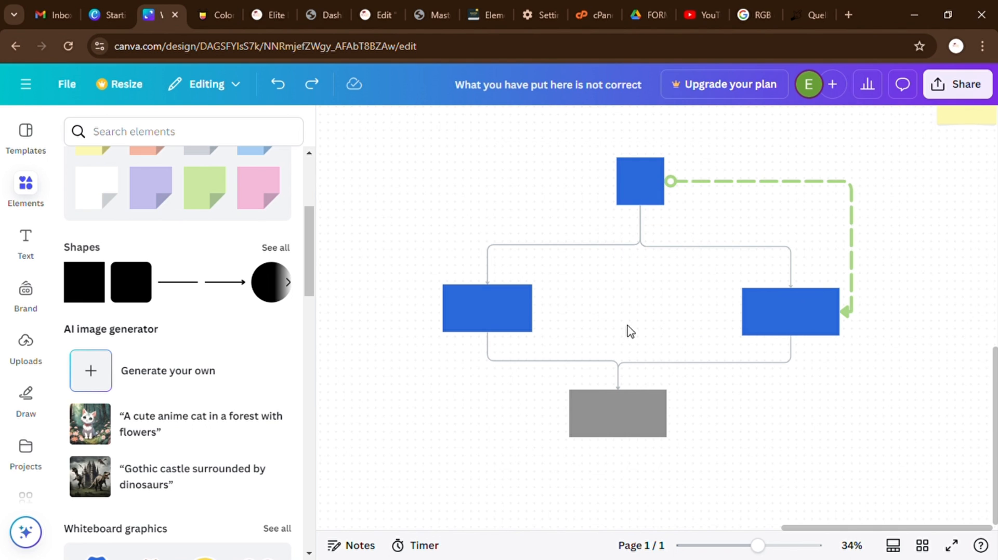
Connect the underside of the grey rectangle to the underside of the right-hand blue rectangle with a Quick Flow line
scroll(603, 374, down, 4)
scroll(597, 312, up, 3)
scroll(603, 266, down, 2)
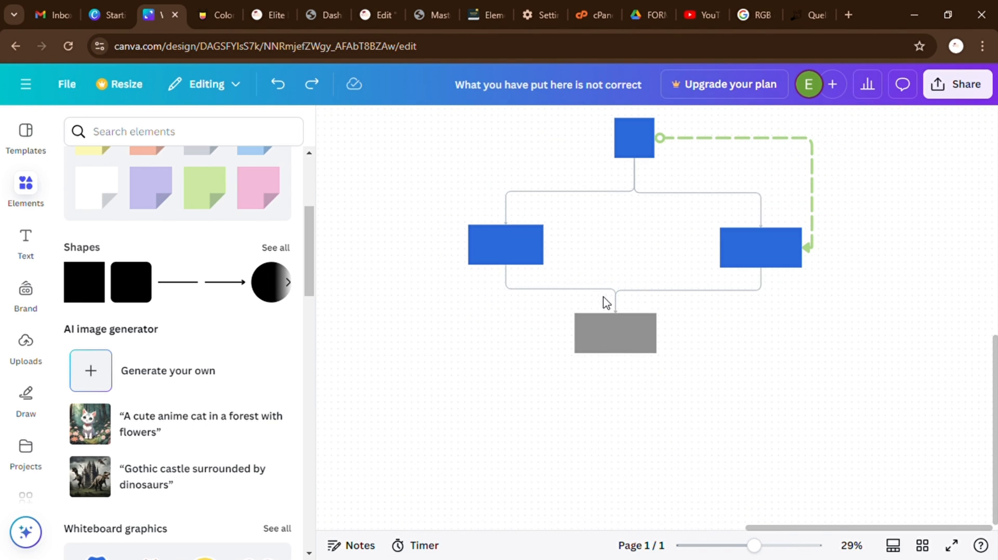
click(680, 289)
click(653, 328)
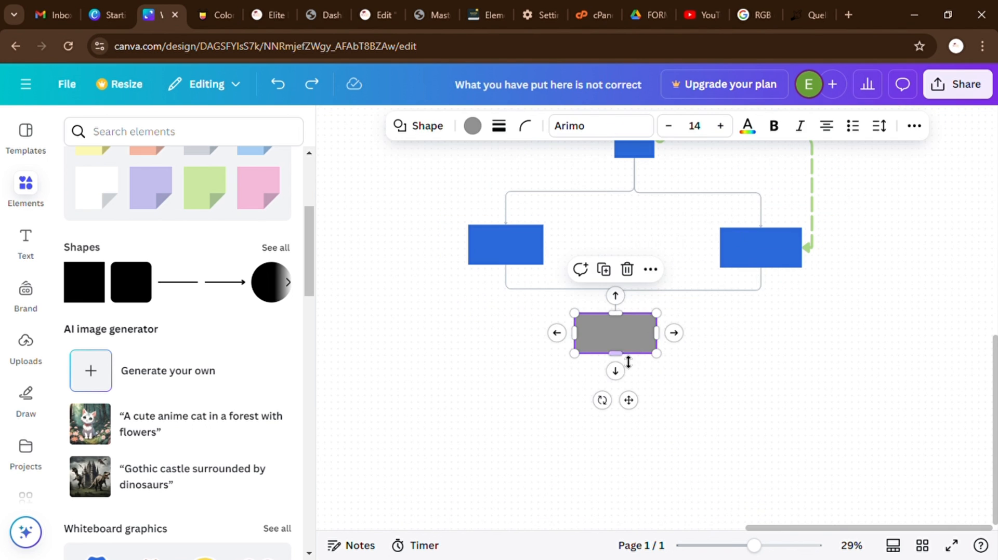
drag(617, 369, 798, 284)
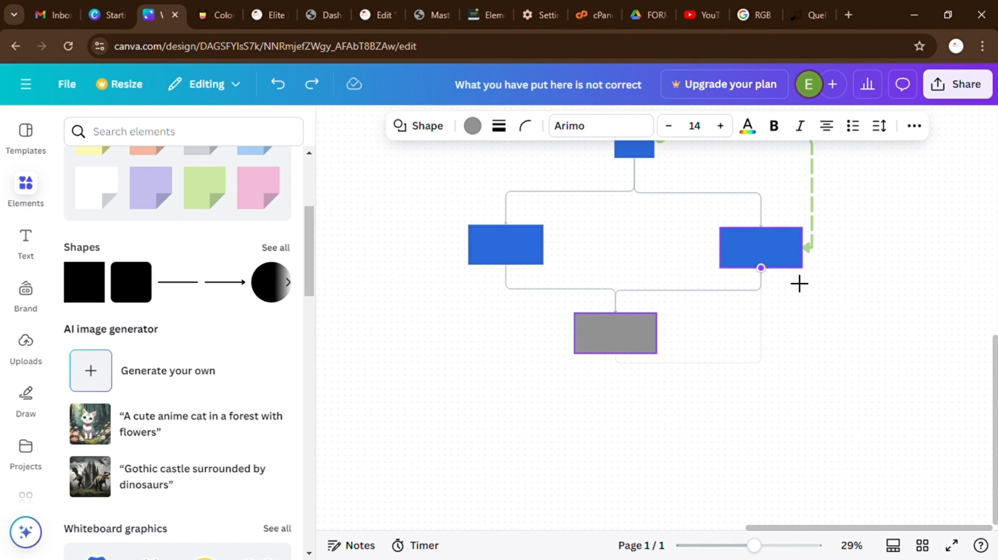
Reroute the new lower connector with a deeper bottom run, an outward-shifted right run and a step beneath the grey rectangle
click(760, 365)
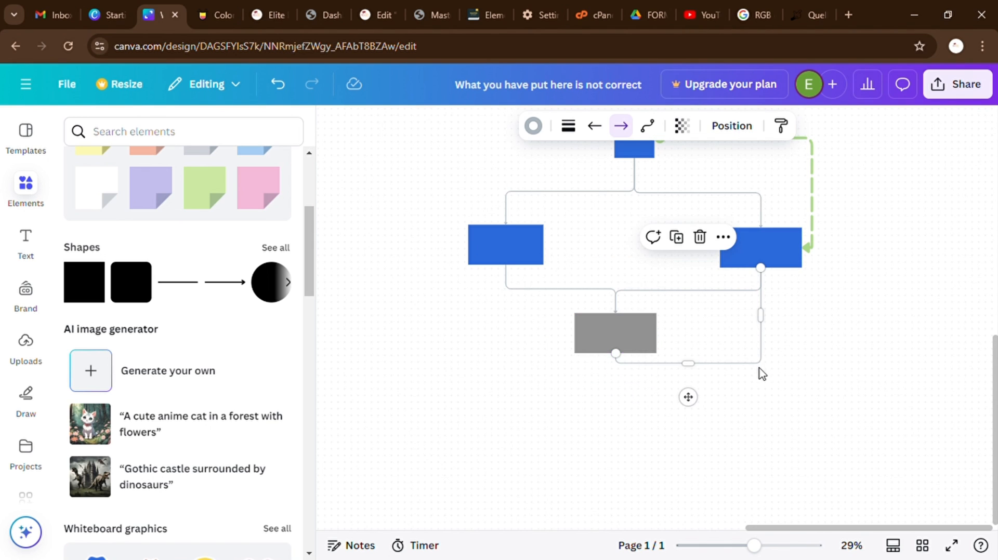
drag(693, 397, 697, 432)
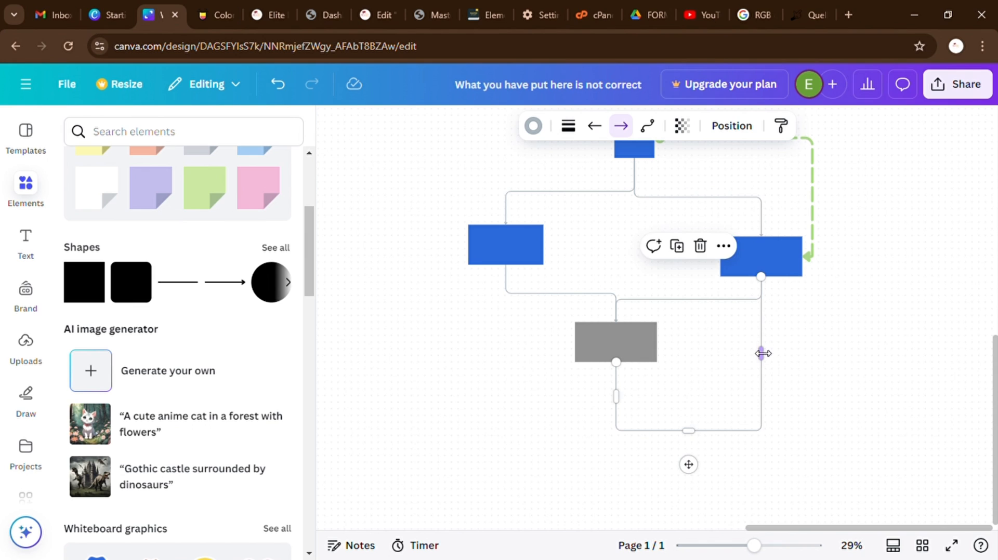
drag(761, 352, 833, 352)
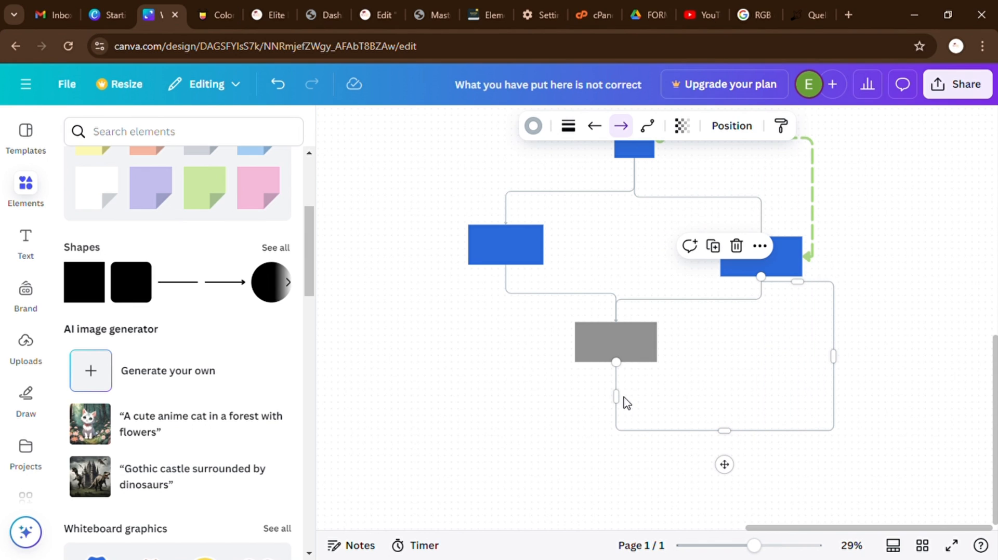
drag(616, 396, 715, 412)
drag(774, 431, 773, 459)
drag(833, 370, 811, 371)
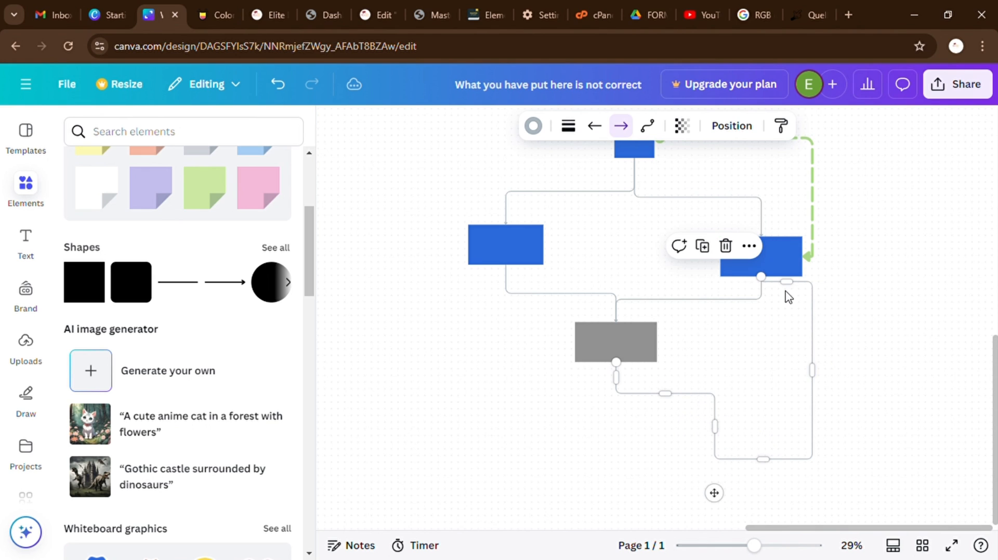
Lower the connector's run under the right-hand rectangle, shift its right run slightly outward, and add a second step beneath the grey rectangle
drag(788, 285, 783, 322)
drag(814, 384, 825, 390)
drag(671, 401, 659, 424)
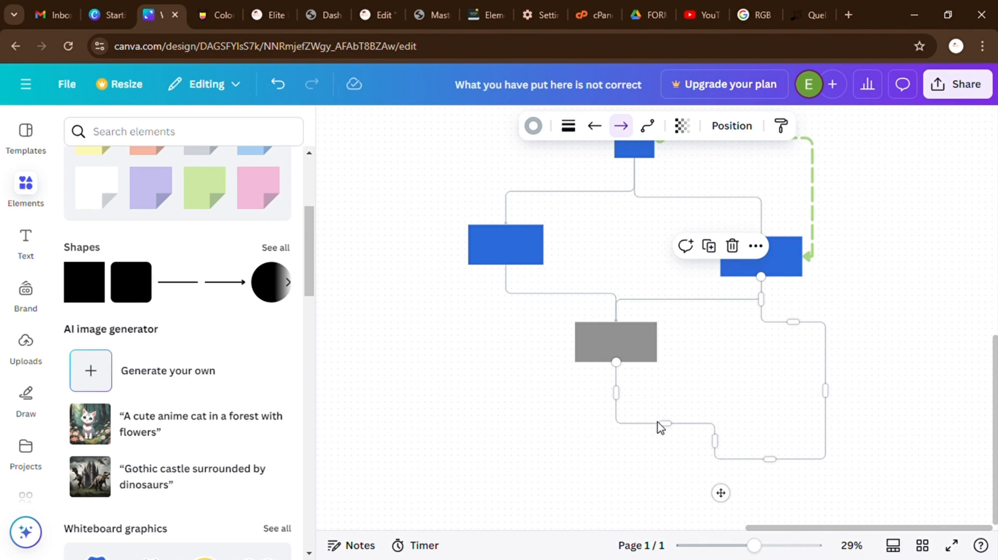
drag(617, 399, 645, 407)
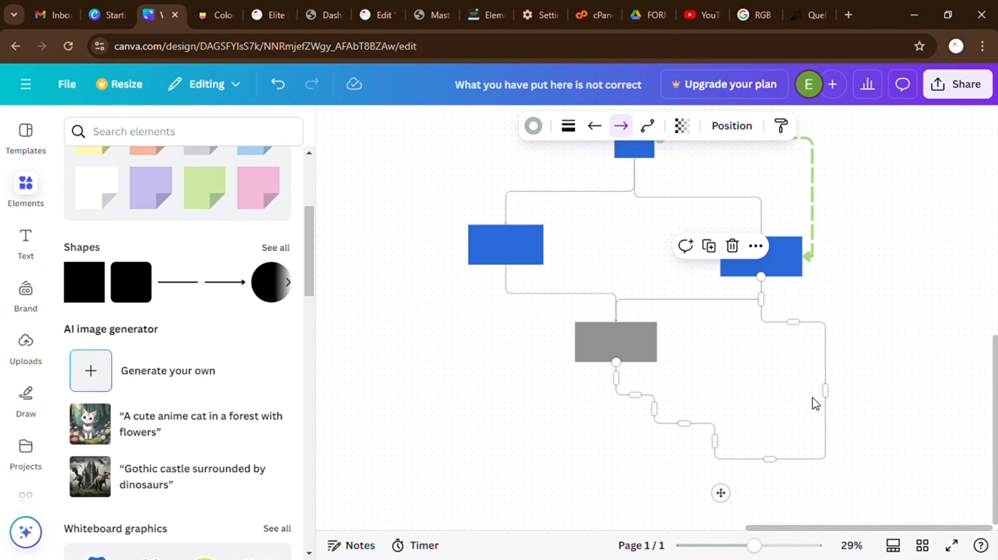
click(921, 346)
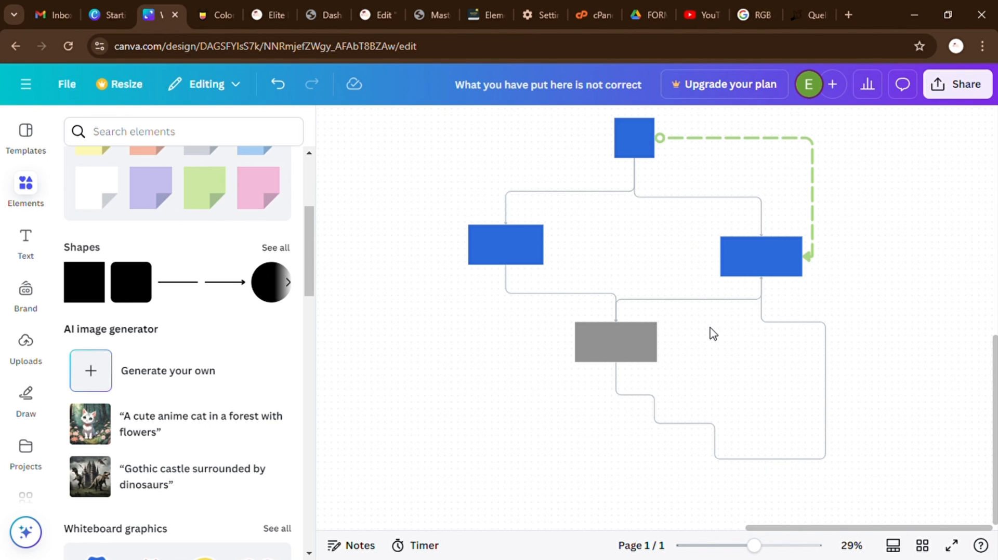
Look over the whole whiteboard, including the flowchart, the annotated Gantt chart and the whiteboard tips
scroll(709, 333, up, 3)
scroll(710, 332, down, 2)
ctrl+scroll(710, 330, down, 1)
ctrl+scroll(711, 331, down, 2)
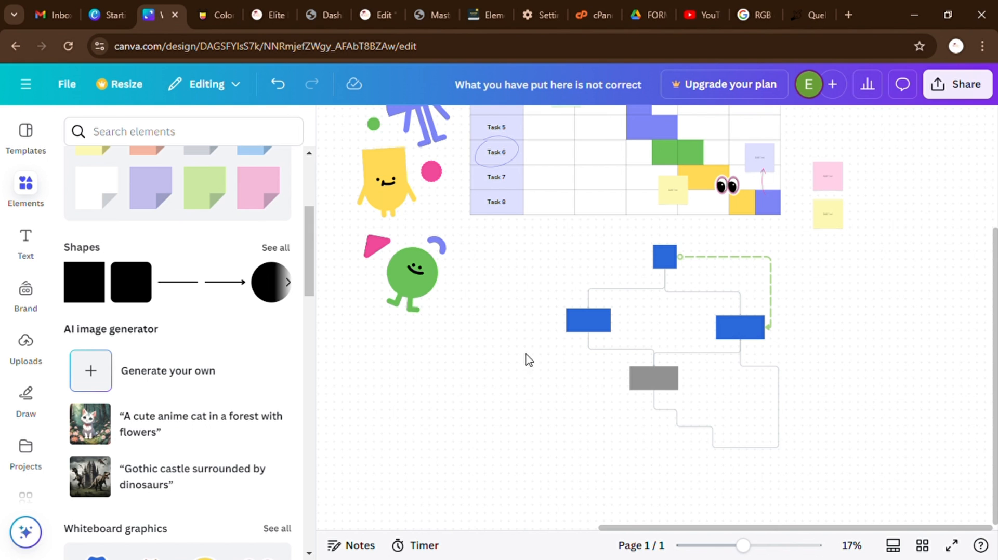
drag(652, 529, 503, 526)
scroll(645, 436, up, 3)
scroll(606, 400, down, 2)
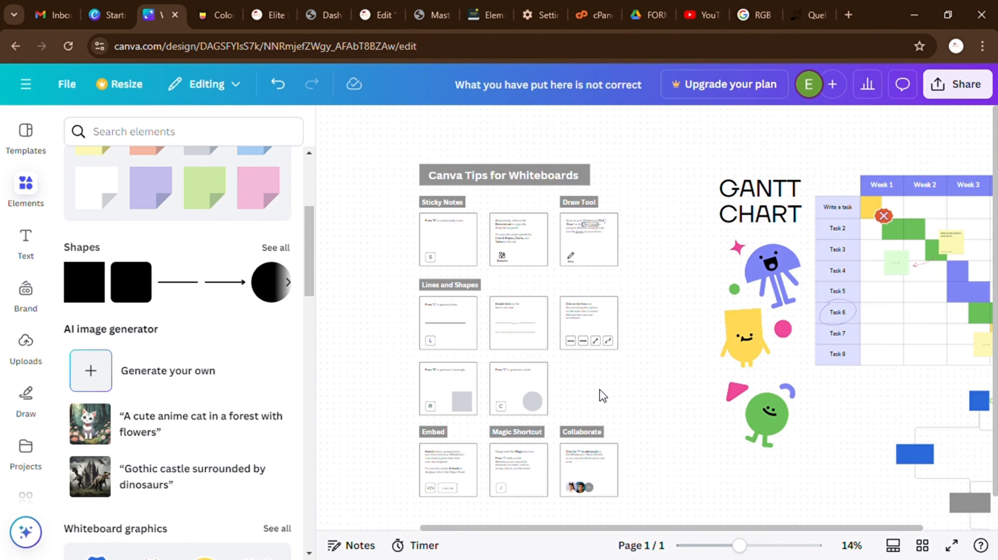
drag(630, 531, 669, 521)
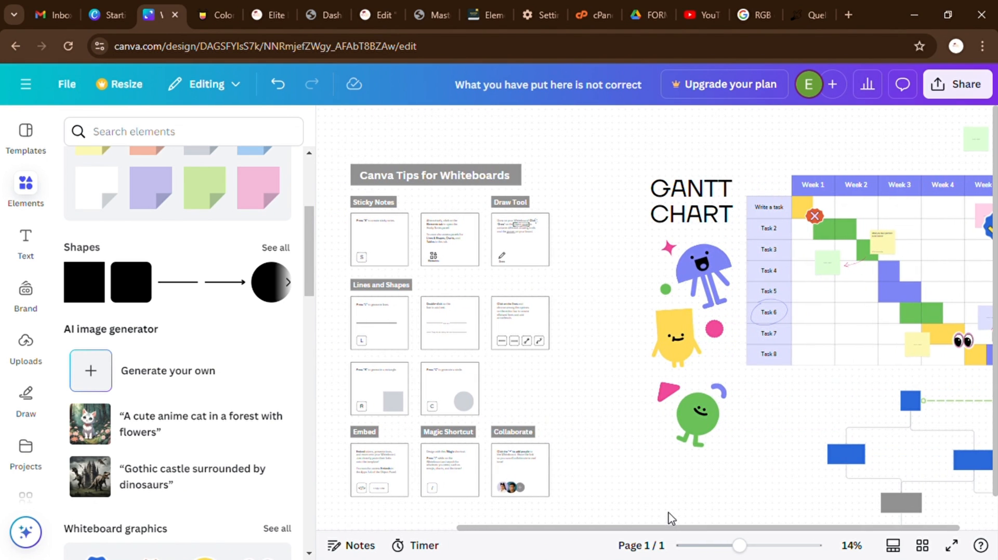